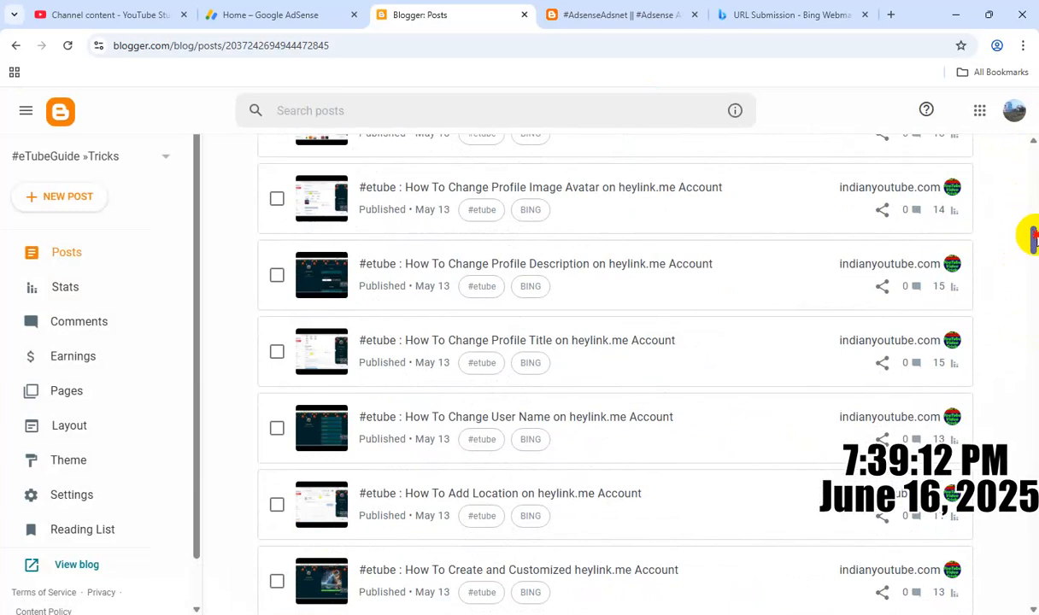
Select the "How To Create Google Adsense Native In-article Ads" post in the Blogger posts list and copy its share link.
drag(1034, 241, 1035, 299)
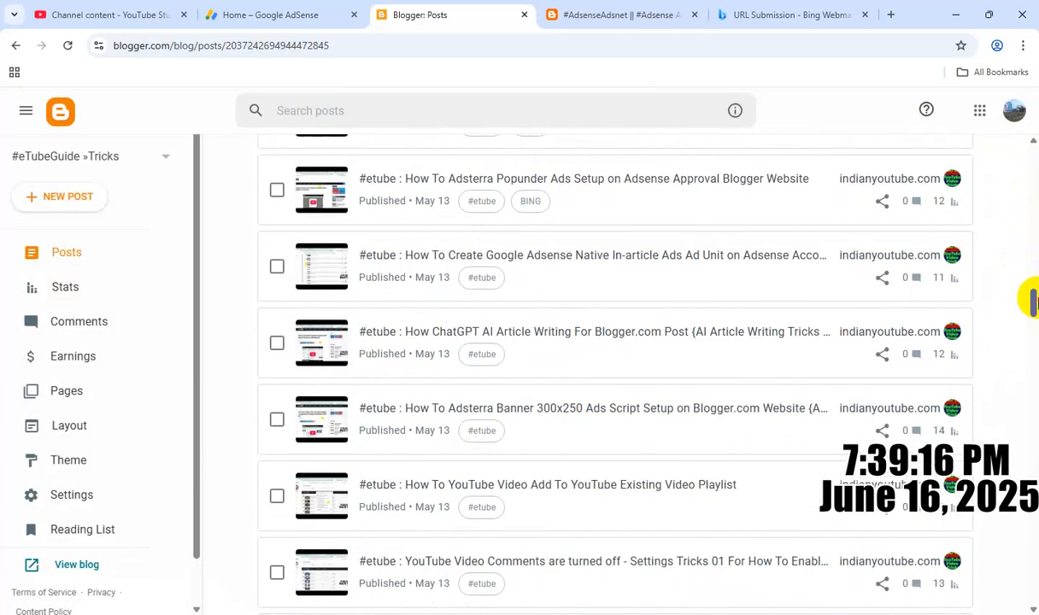
click(277, 268)
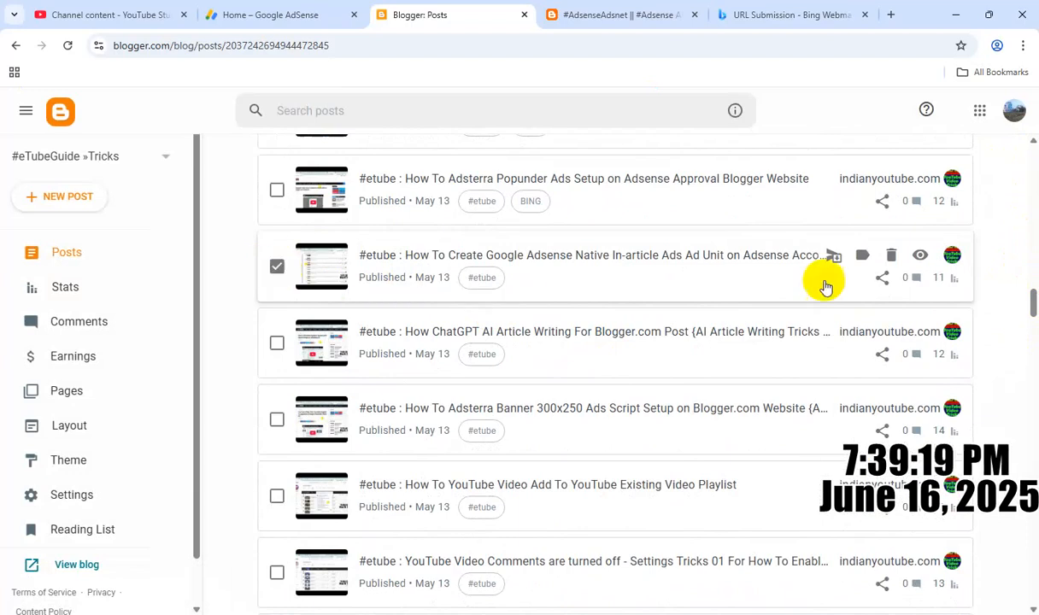
click(883, 278)
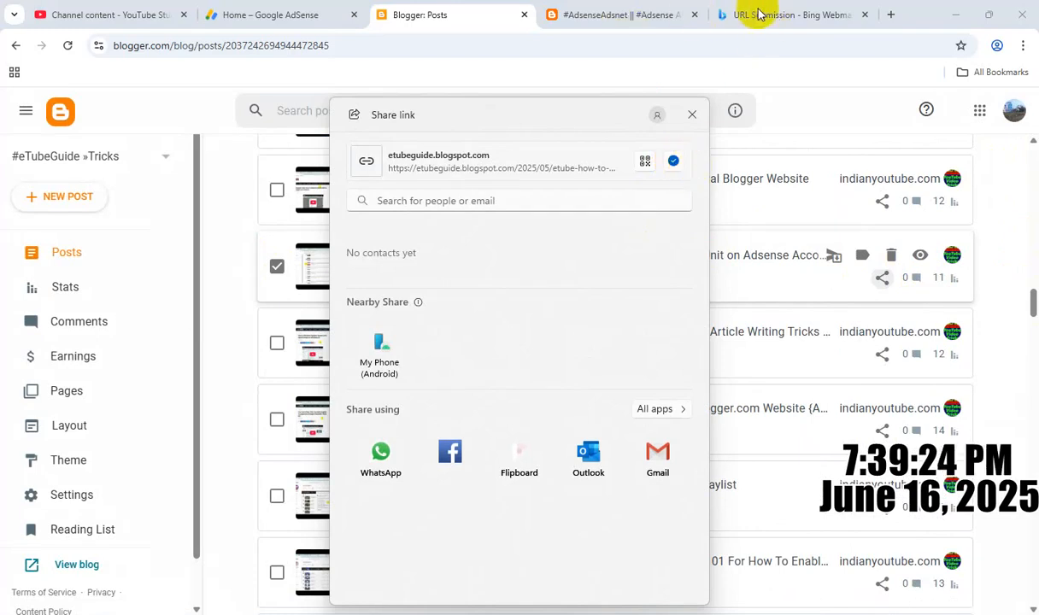
click(691, 114)
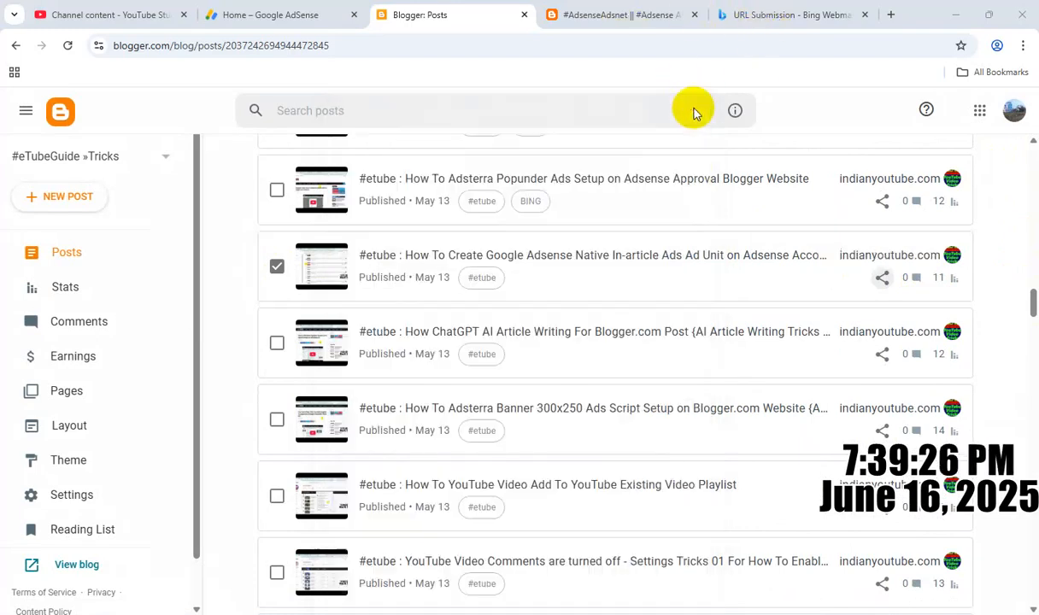
click(742, 17)
click(888, 152)
click(678, 273)
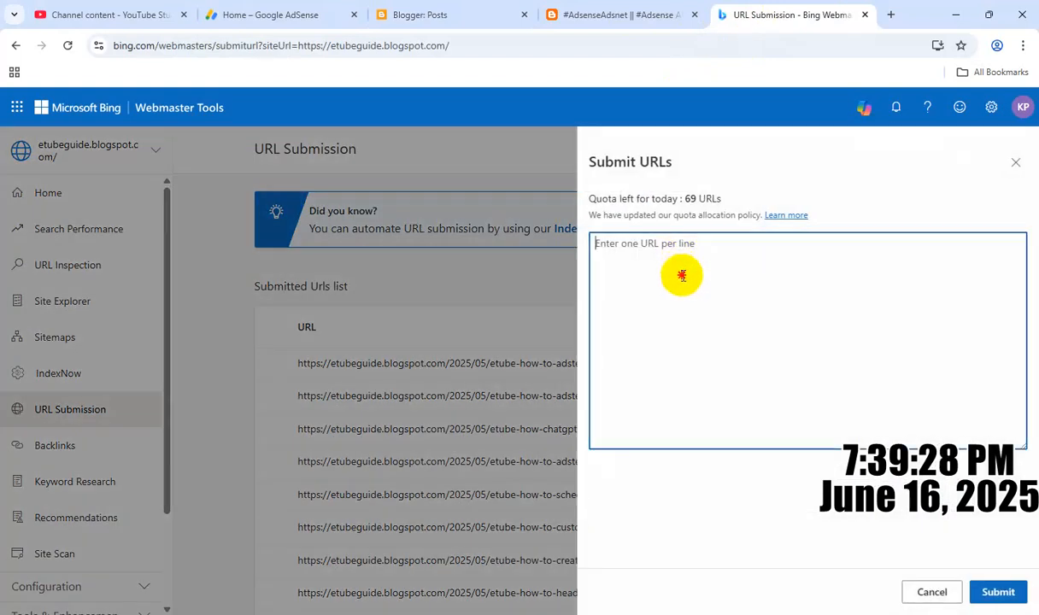
text(https://etubeguide.blogspot.com/2025/05/etube-how-to-create-google-adsense.html)
click(1008, 591)
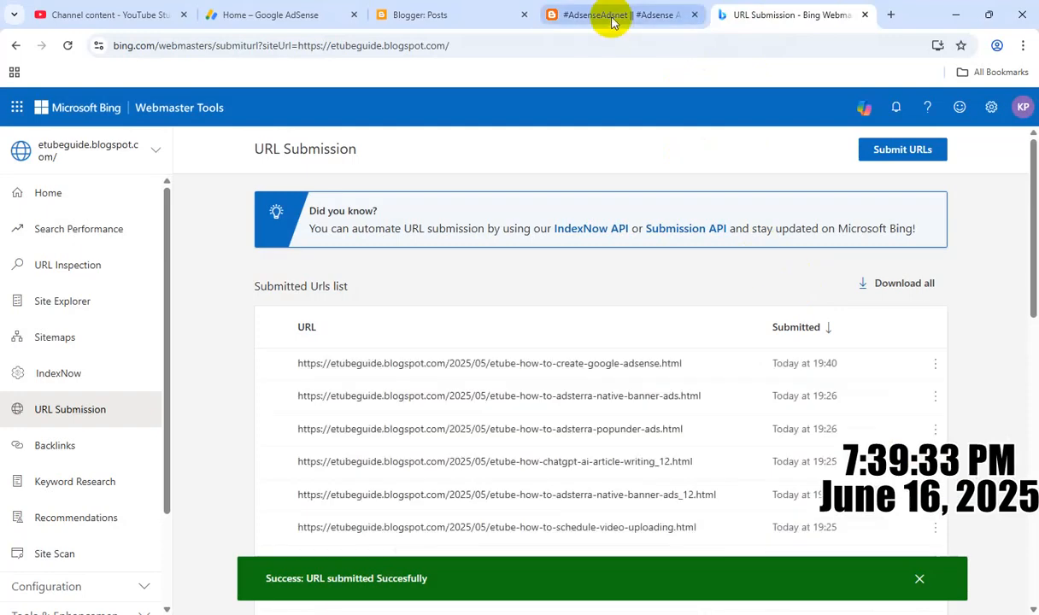
Reload the adsenseadsnet.blogspot.com home page to check it, and close that page.
click(612, 22)
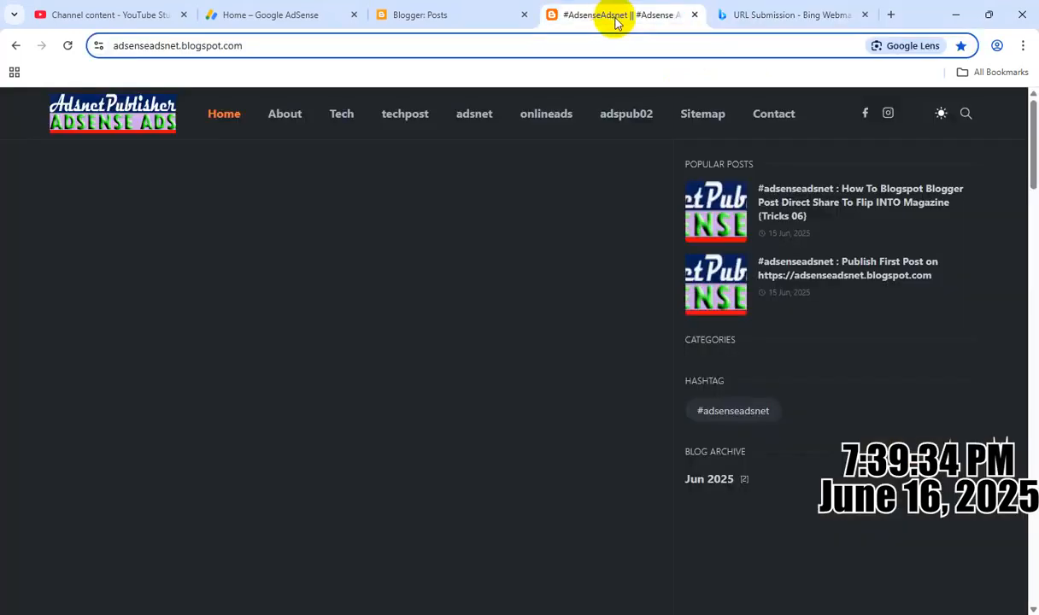
click(69, 45)
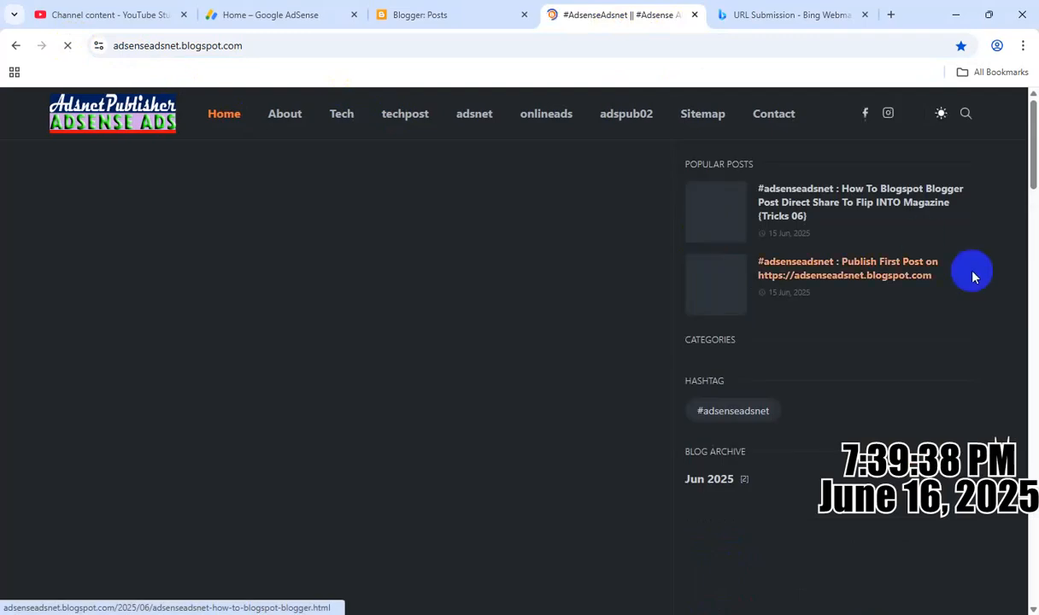
mouse_move(1032, 124)
mouse_down()
mouse_move(1031, 539)
mouse_move(1032, 124)
mouse_up()
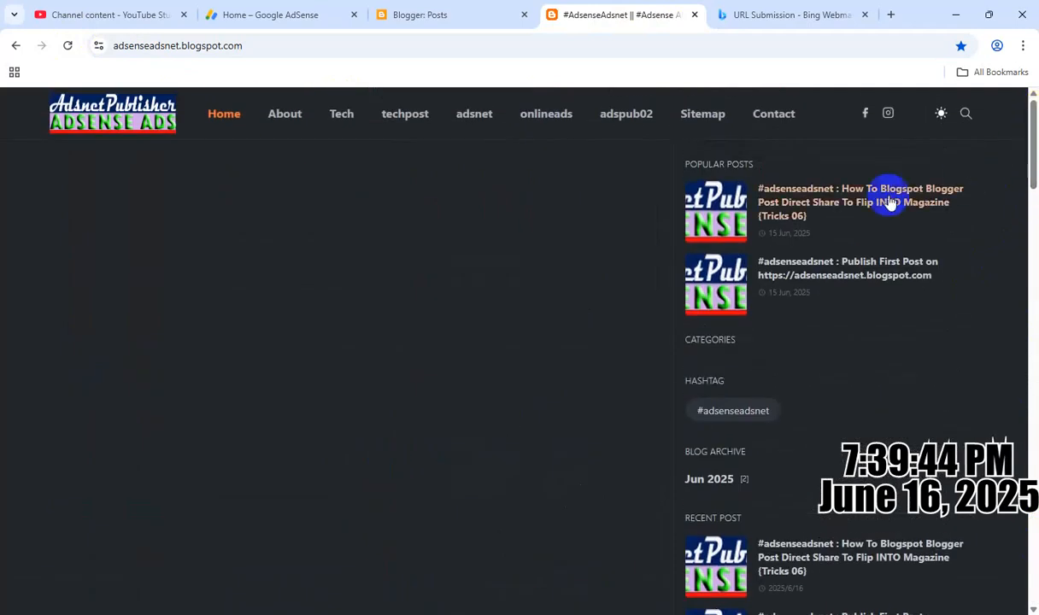
click(696, 17)
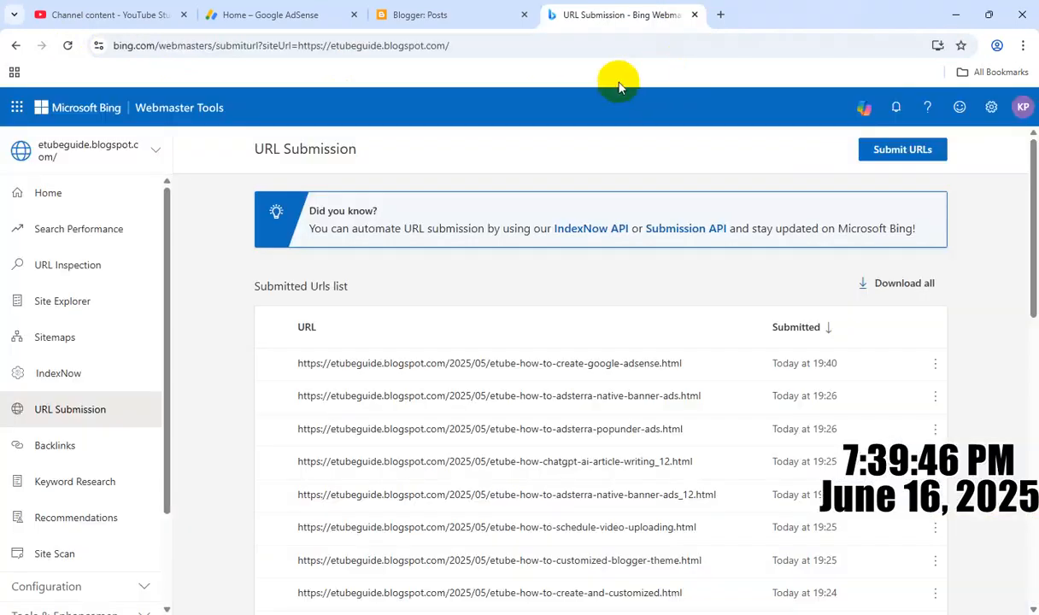
Switch to Blogger, select the "How ChatGPT AI Article Writing For Blogger.com Post" post and copy its share link.
click(457, 18)
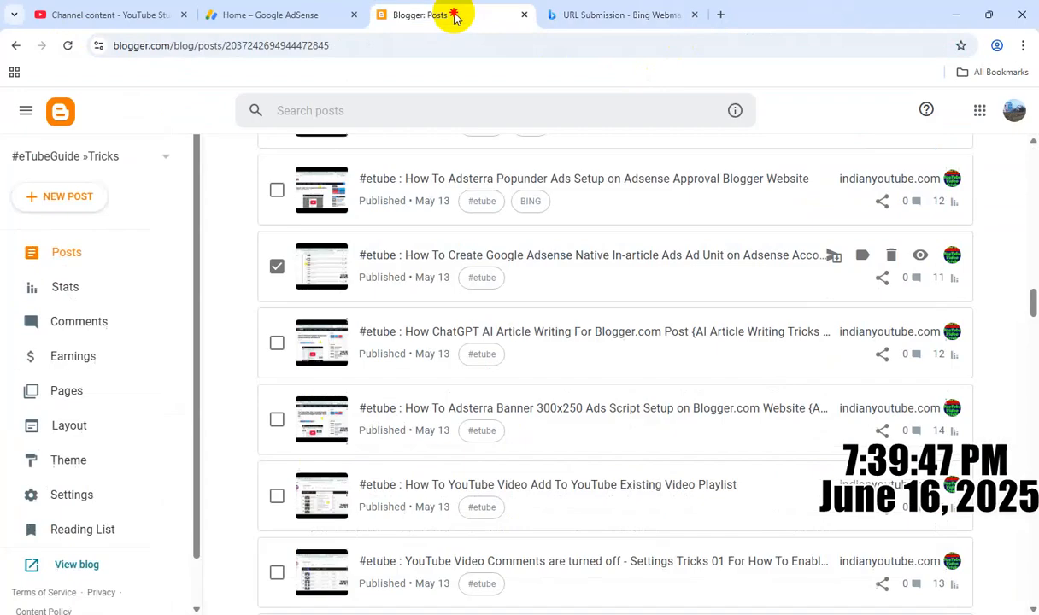
click(277, 345)
click(882, 353)
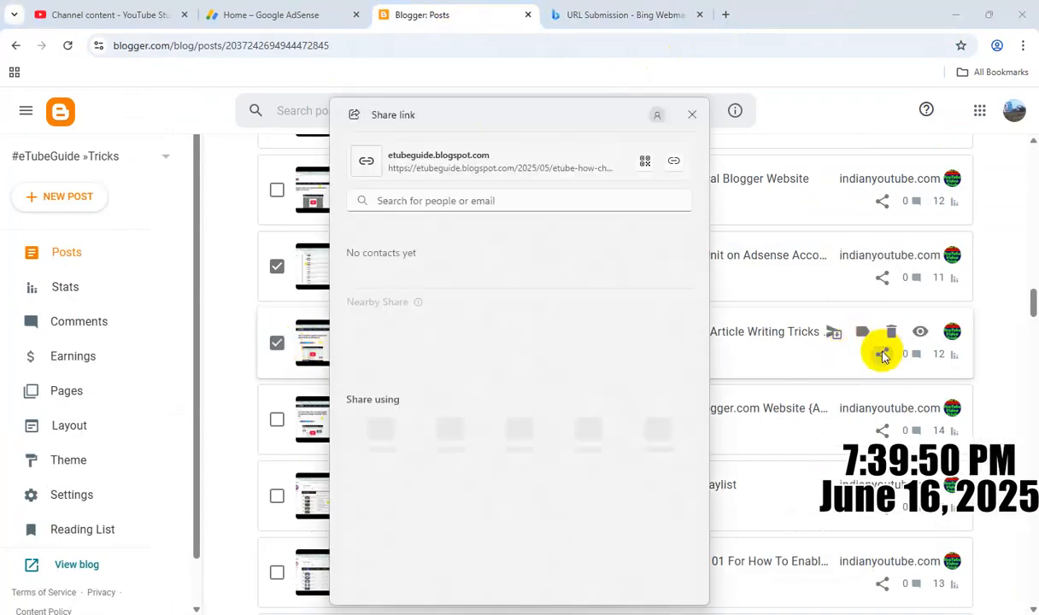
click(674, 160)
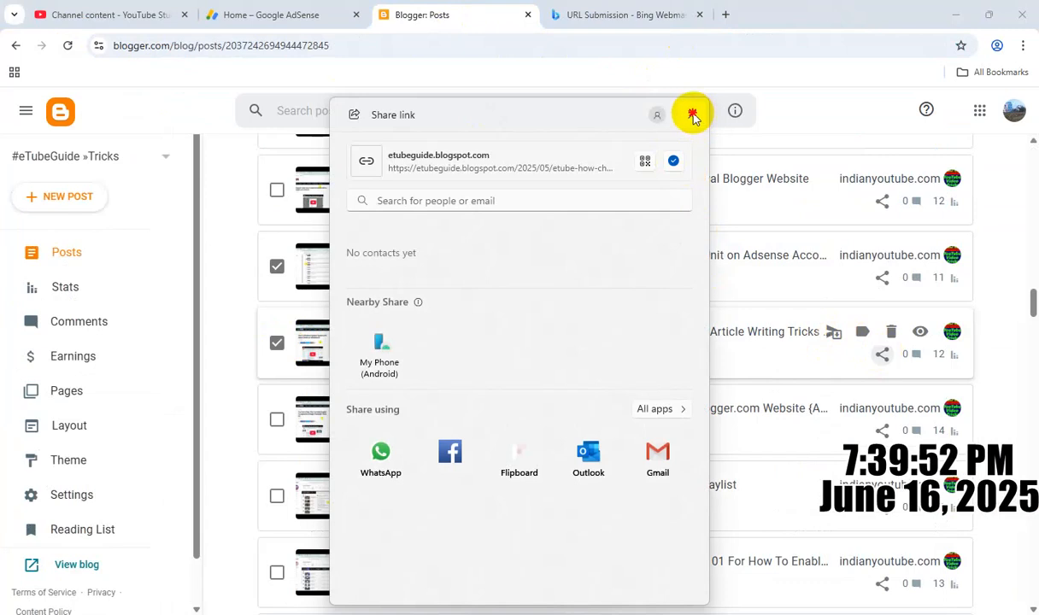
click(693, 113)
click(629, 14)
click(898, 147)
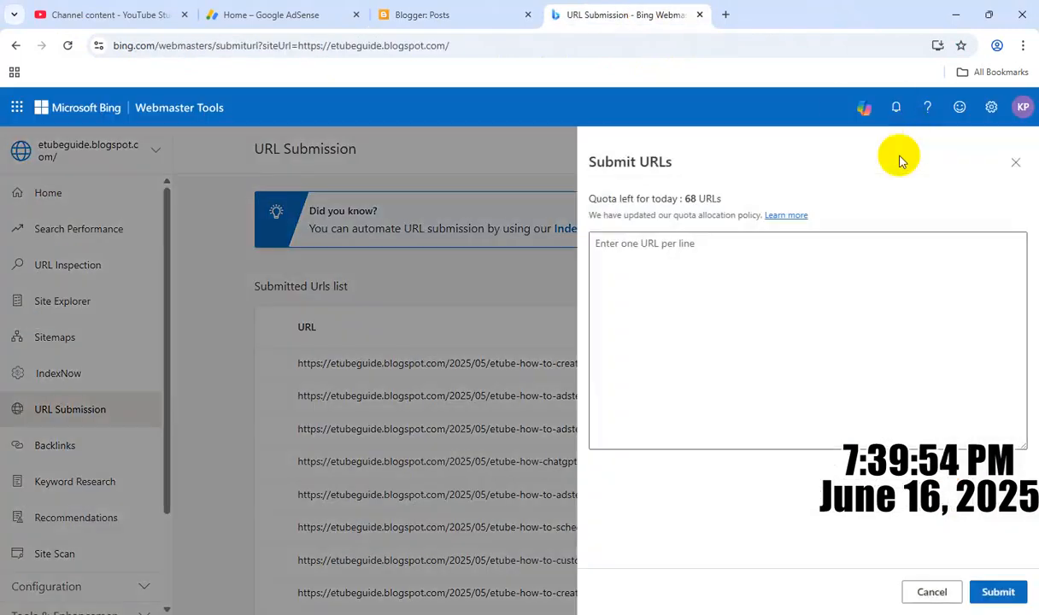
click(792, 277)
text(https://etubeguide.blogspot.com/2025/05/etube-how-chatgpt-ai-article-writing.html)
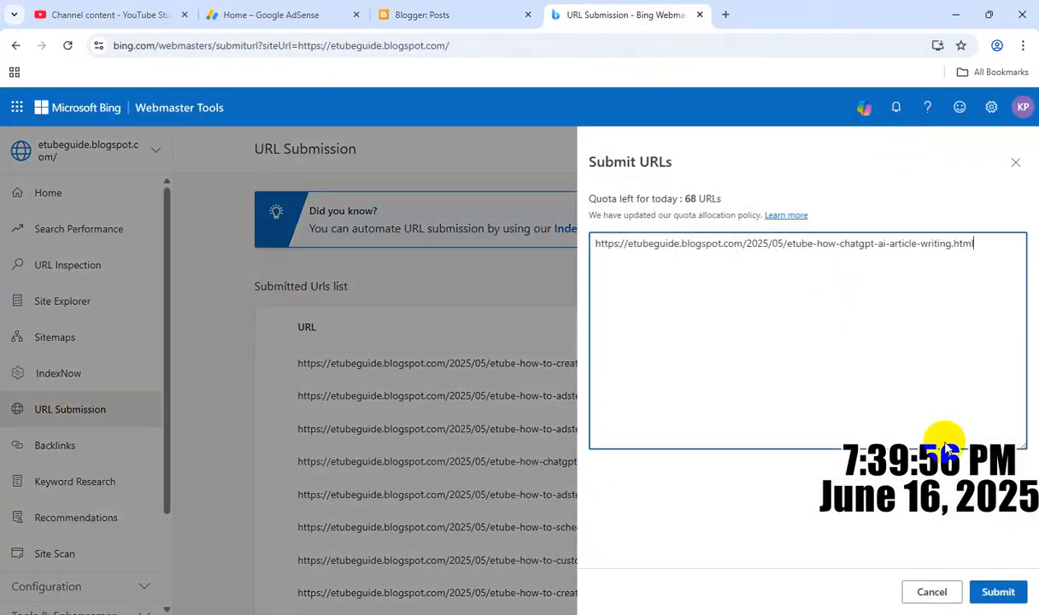
click(991, 590)
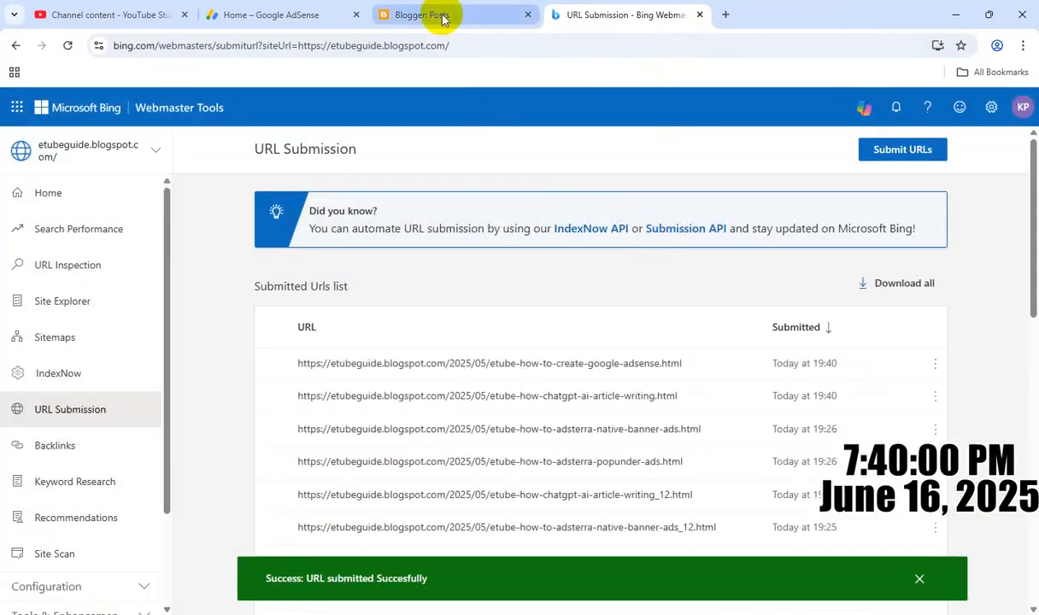
Switch to Blogger, select the "How To Adsterra Banner 300x250 Ads Script Setup" post and copy its share link.
click(423, 16)
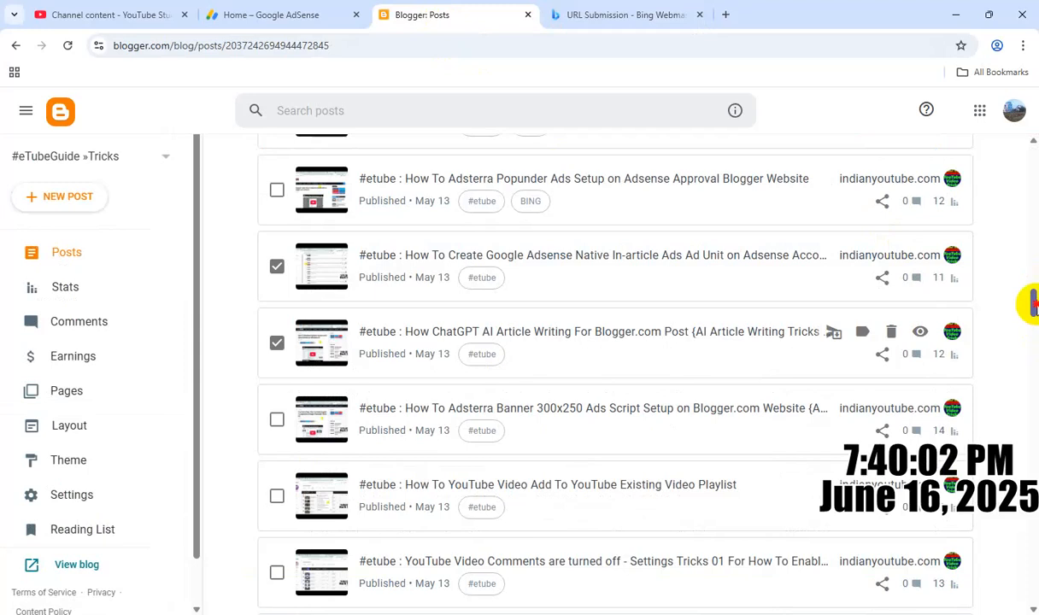
scroll(1032, 305, down, 2)
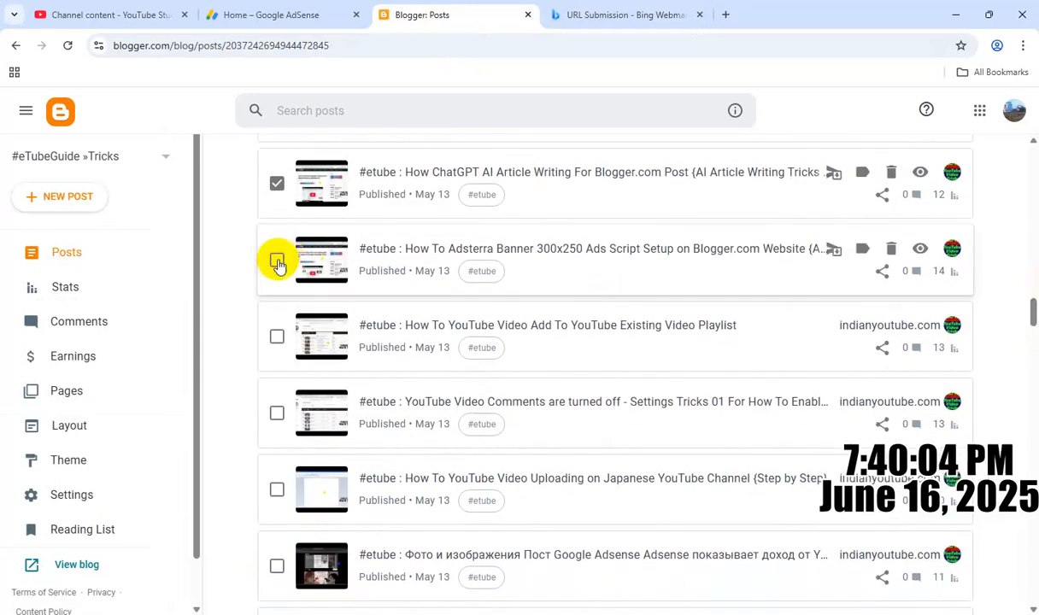
click(277, 262)
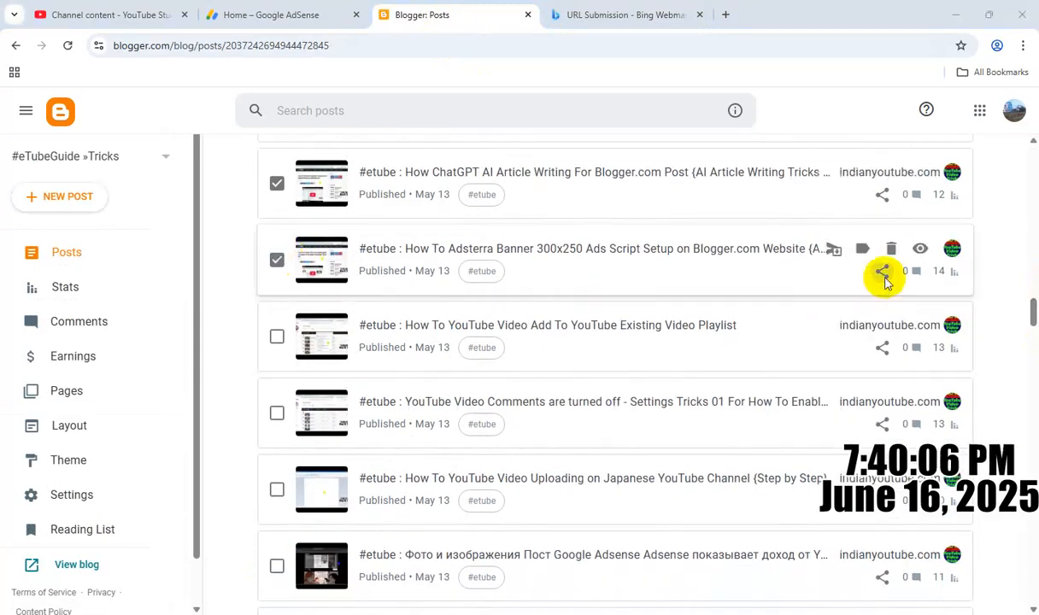
click(883, 271)
click(676, 161)
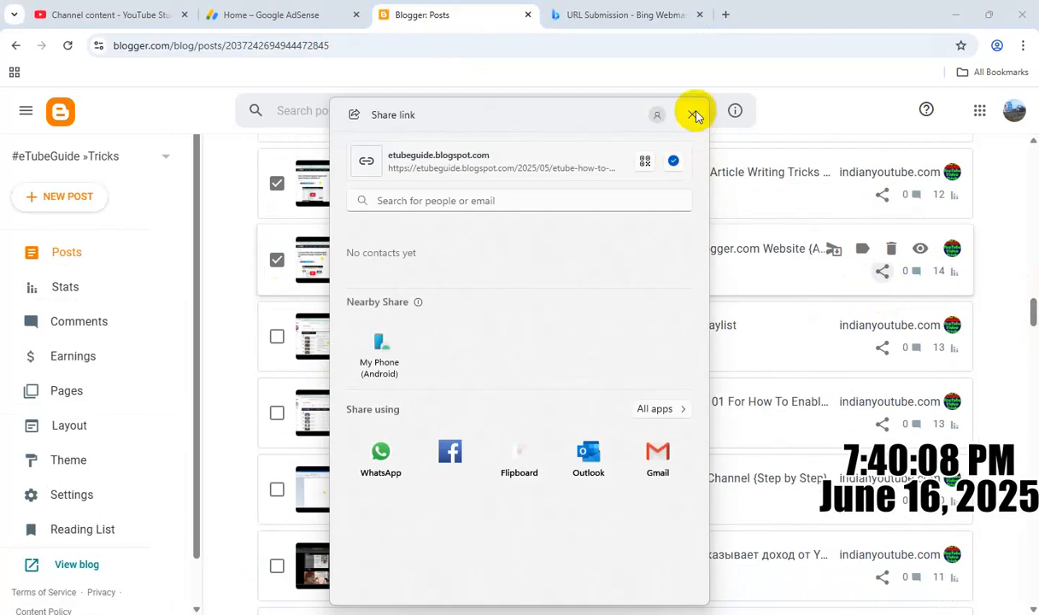
click(694, 116)
click(615, 15)
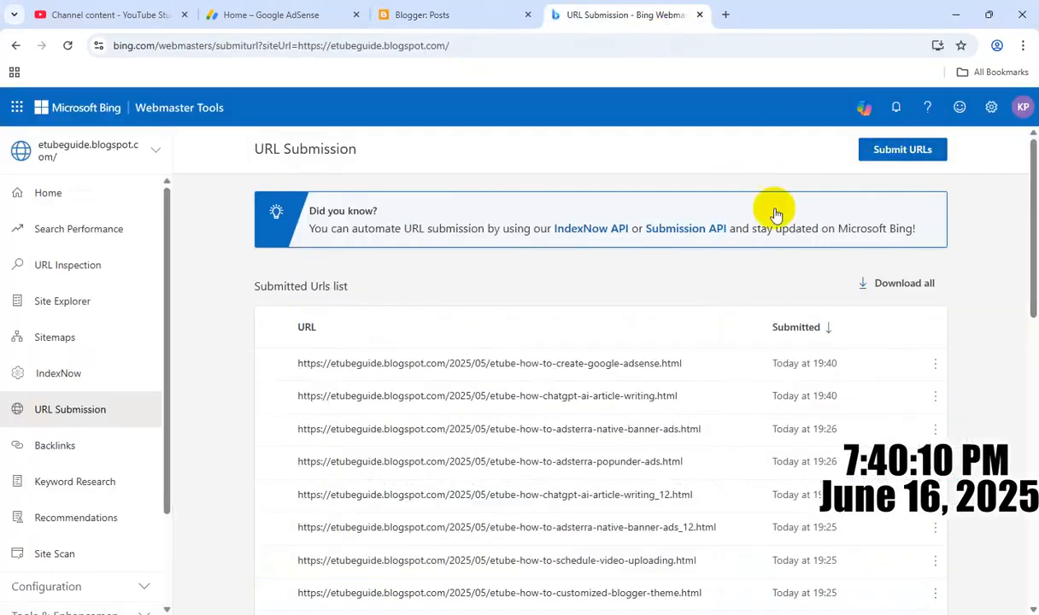
click(903, 149)
text(https://etubeguide.blogspot.com/2025/05/etube-how-to-adsterra-banner-300x250.html)
click(995, 588)
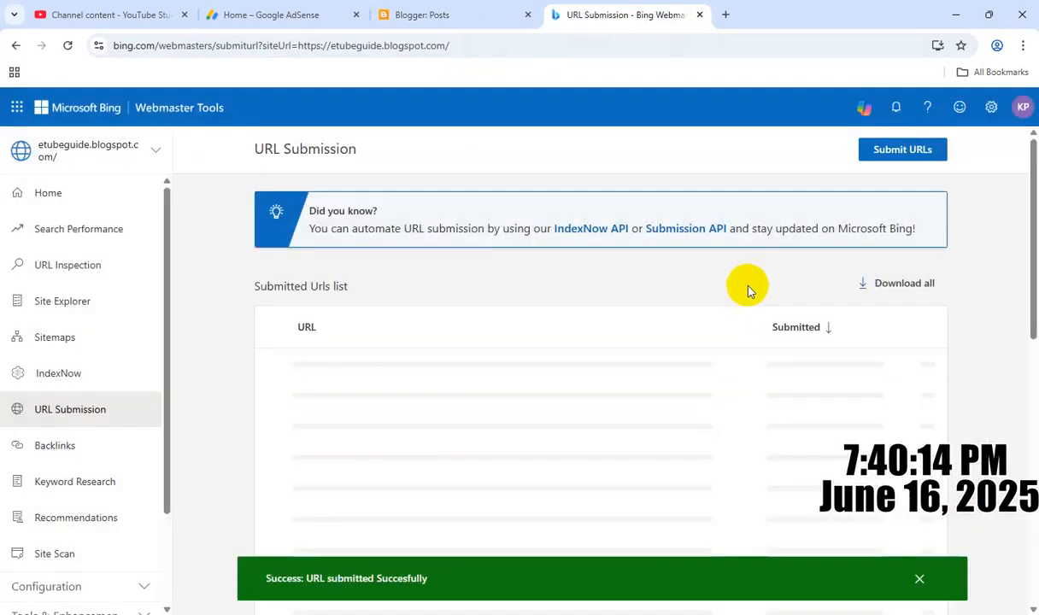
Switch to Blogger, select the "How To YouTube Video Add To YouTube Existing Video Playlist" post and copy its share link.
click(452, 14)
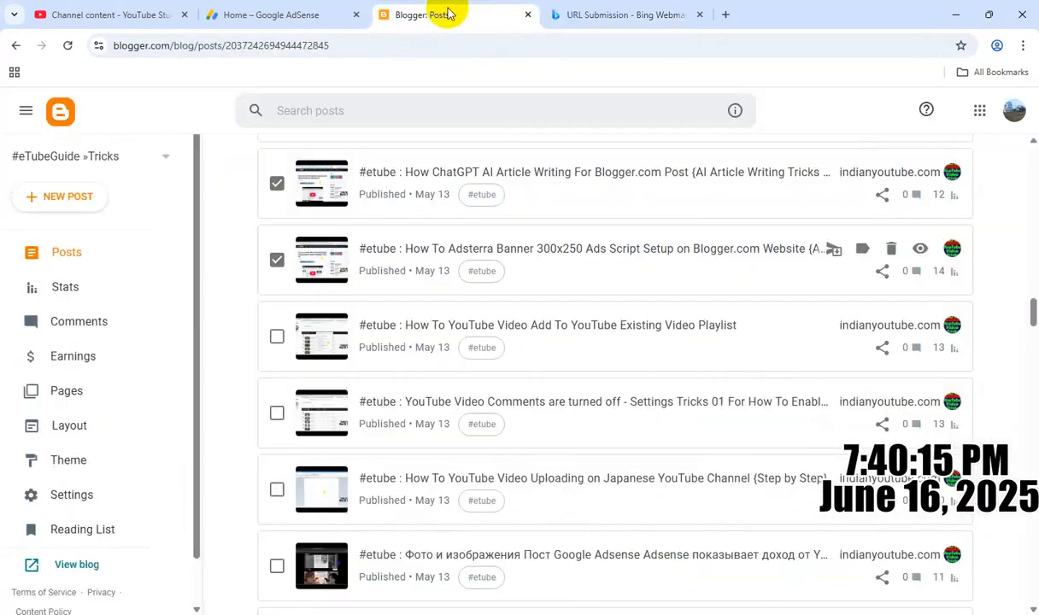
click(277, 338)
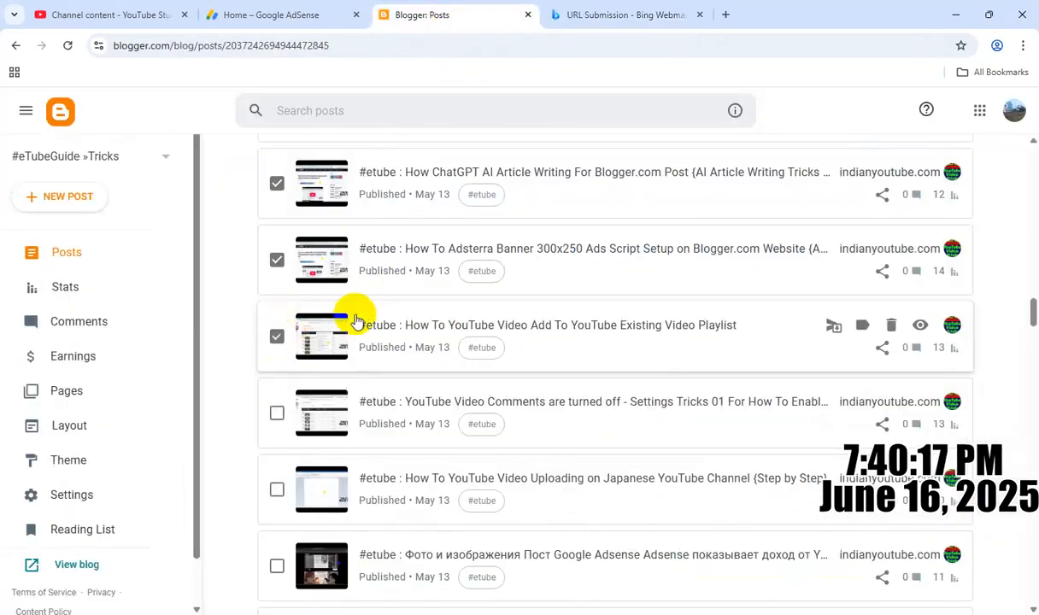
click(883, 350)
click(674, 160)
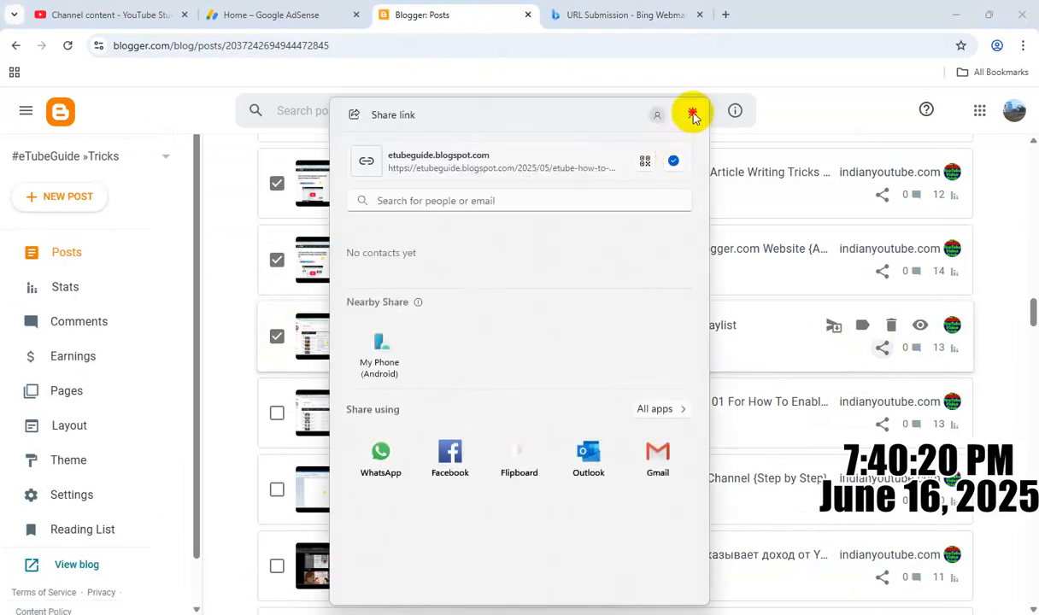
click(692, 115)
click(627, 14)
click(908, 147)
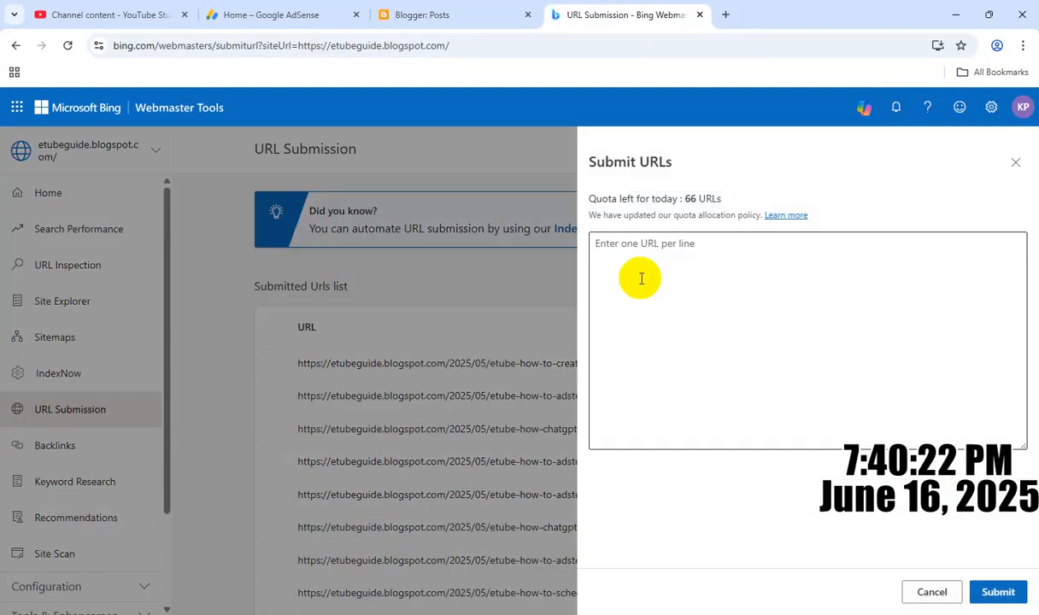
click(643, 278)
text(https://etubeguide.blogspot.com/2025/05/etube-how-to-youtube-video-add-to.html)
click(999, 592)
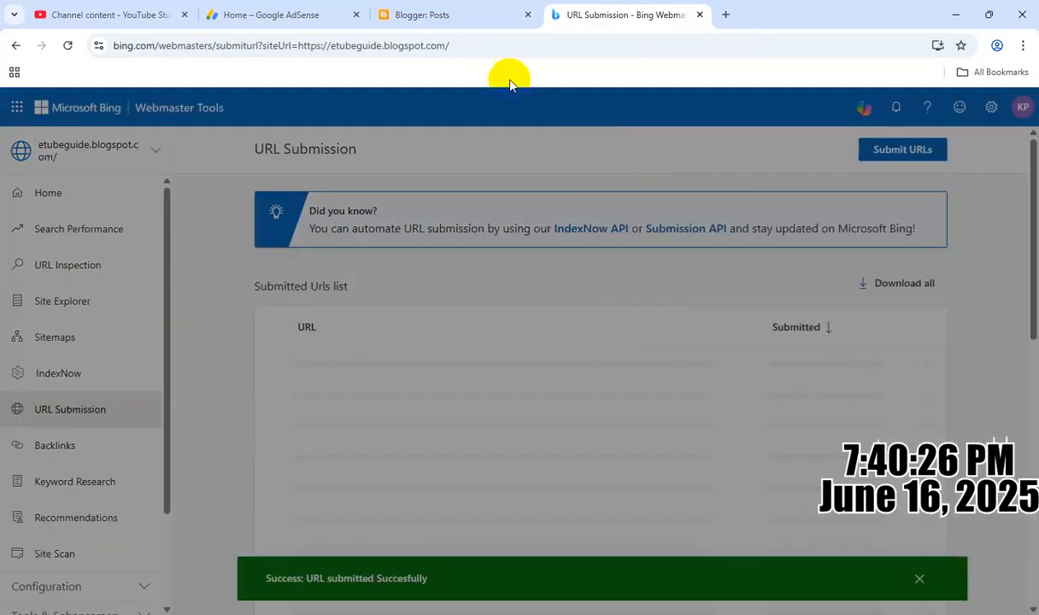
Switch to Blogger, select the "YouTube Video Comments are turned off" post and copy its share link.
click(425, 13)
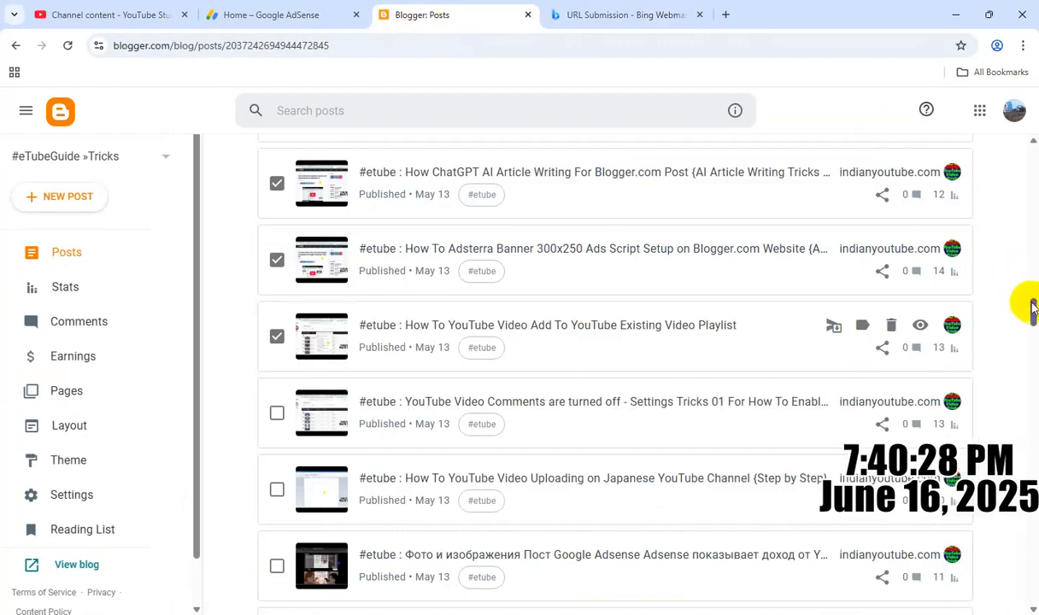
drag(1035, 309, 1035, 318)
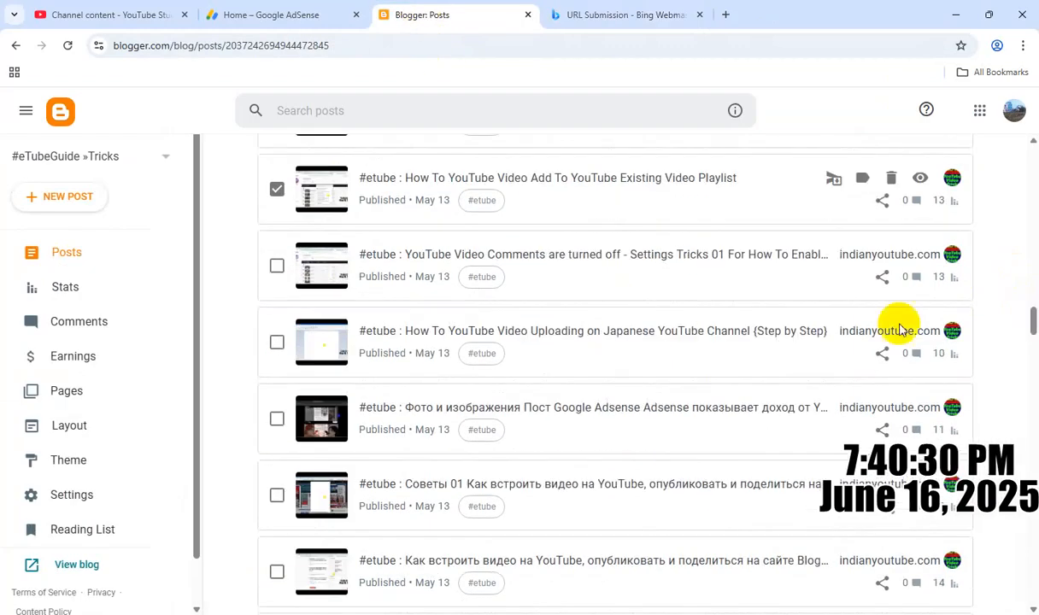
click(883, 277)
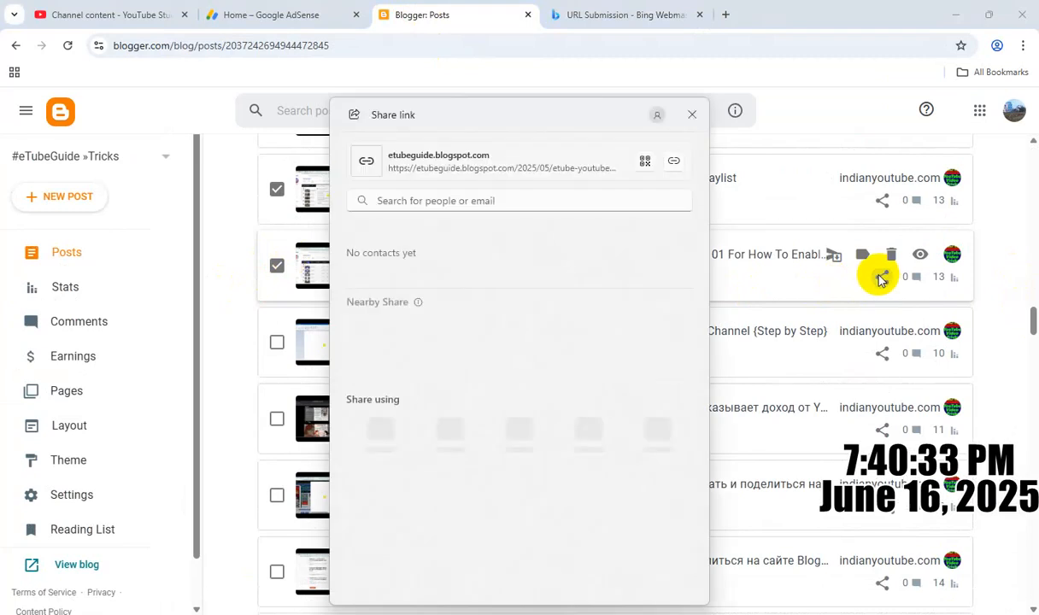
click(674, 162)
click(692, 115)
click(608, 14)
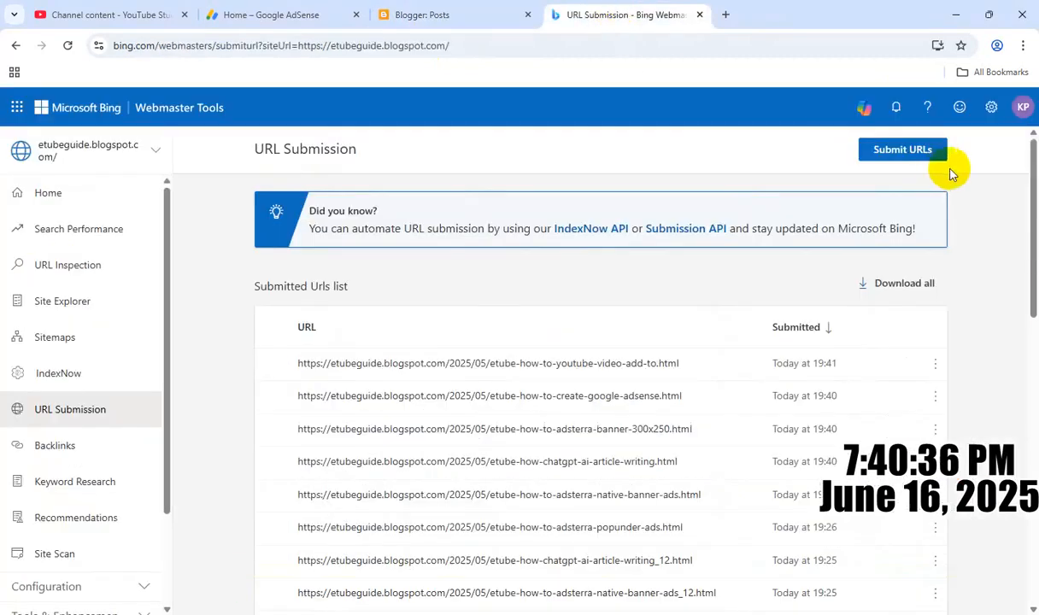
click(921, 151)
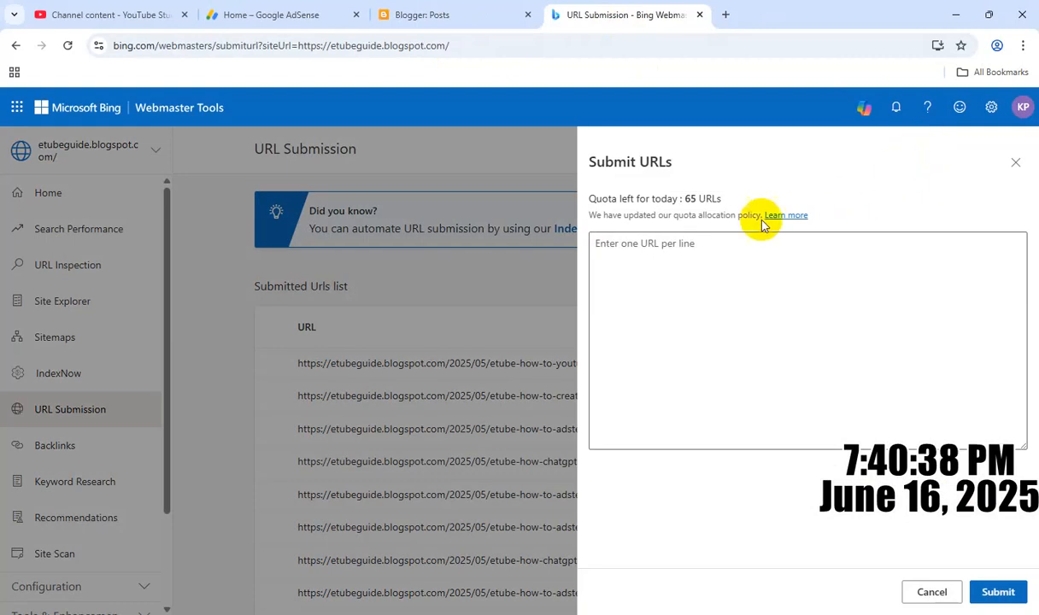
click(739, 277)
text(https://etubeguide.blogspot.com/2025/05/etube-youtube-video-comments-are-turned.html)
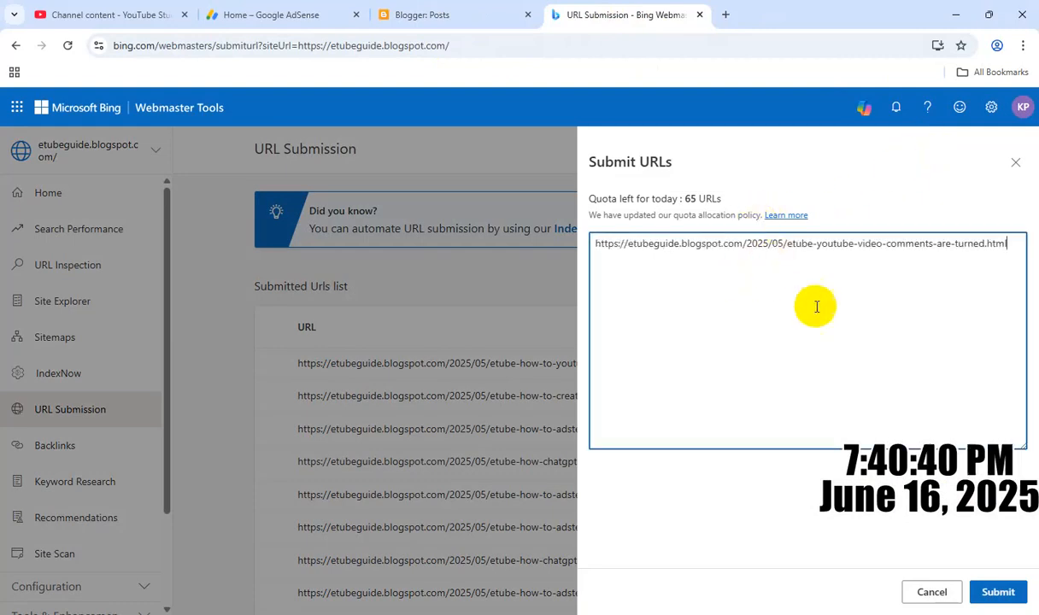
click(1000, 591)
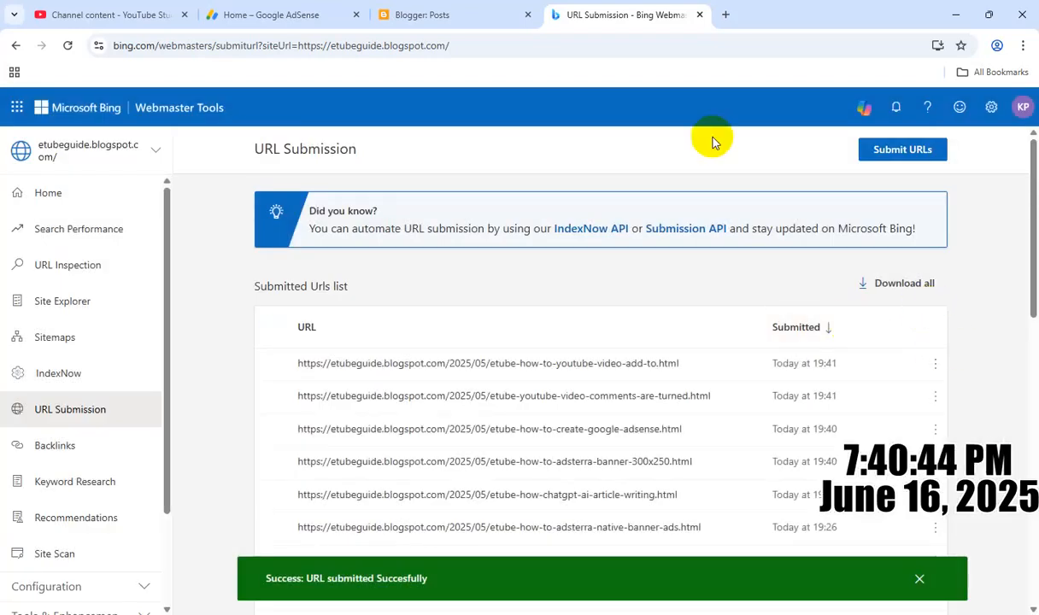
Switch to Blogger, select the "How To YouTube Video Uploading on Japanese YouTube Channel" post and copy its share link.
click(433, 12)
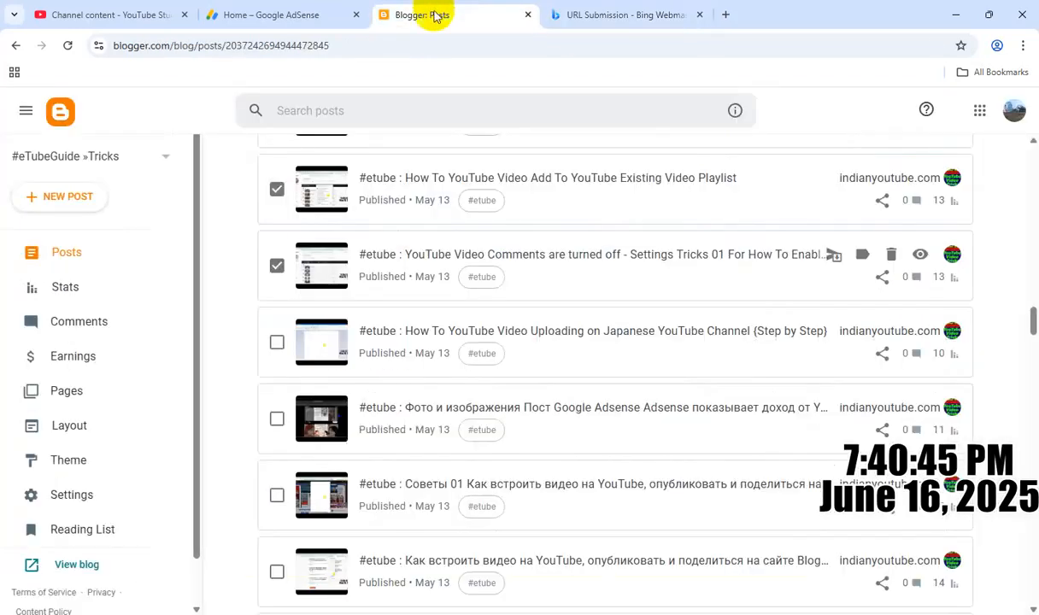
click(277, 345)
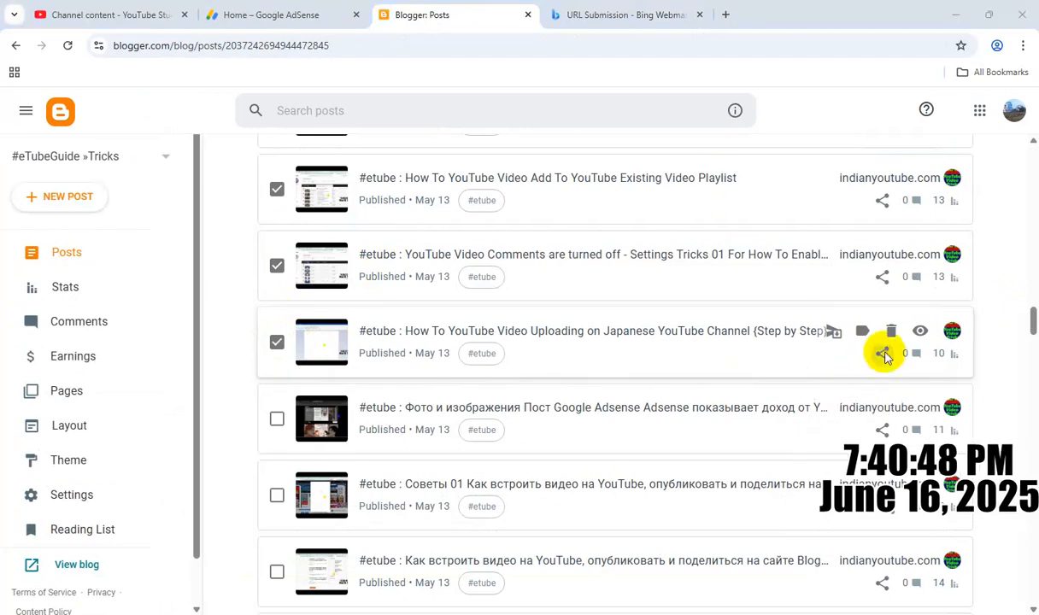
click(883, 353)
click(674, 160)
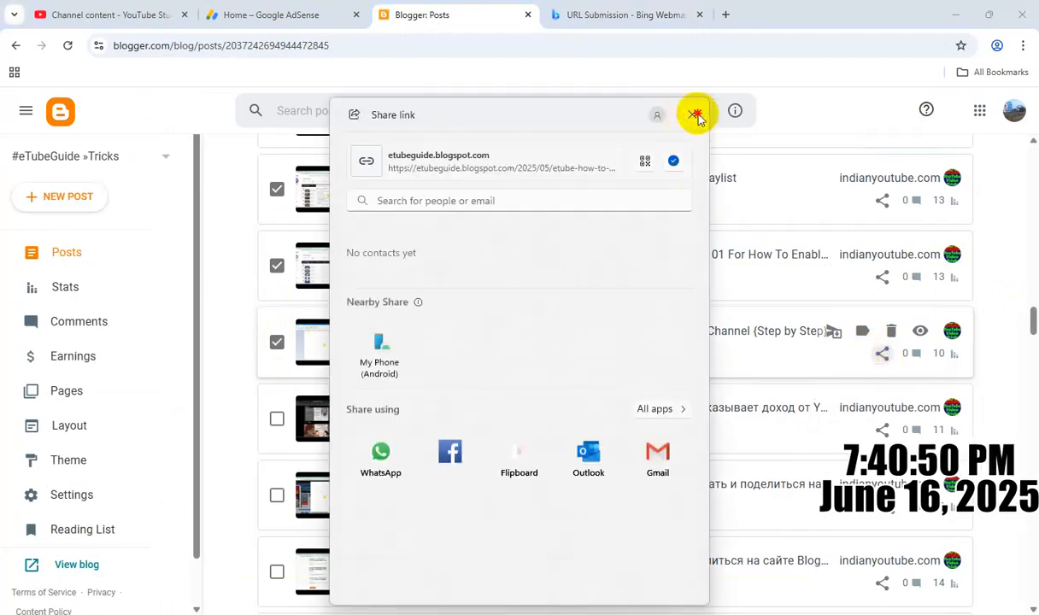
click(697, 115)
click(608, 13)
click(905, 150)
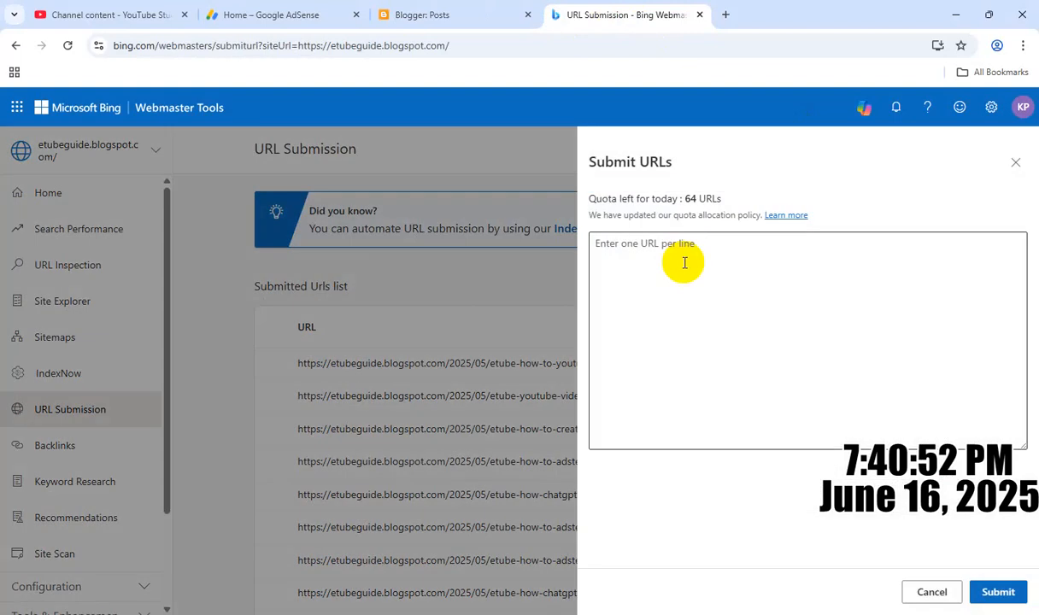
click(684, 263)
text(https://etubeguide.blogspot.com/2025/05/etube-how-to-youtube-video-uploading-on.html)
click(998, 592)
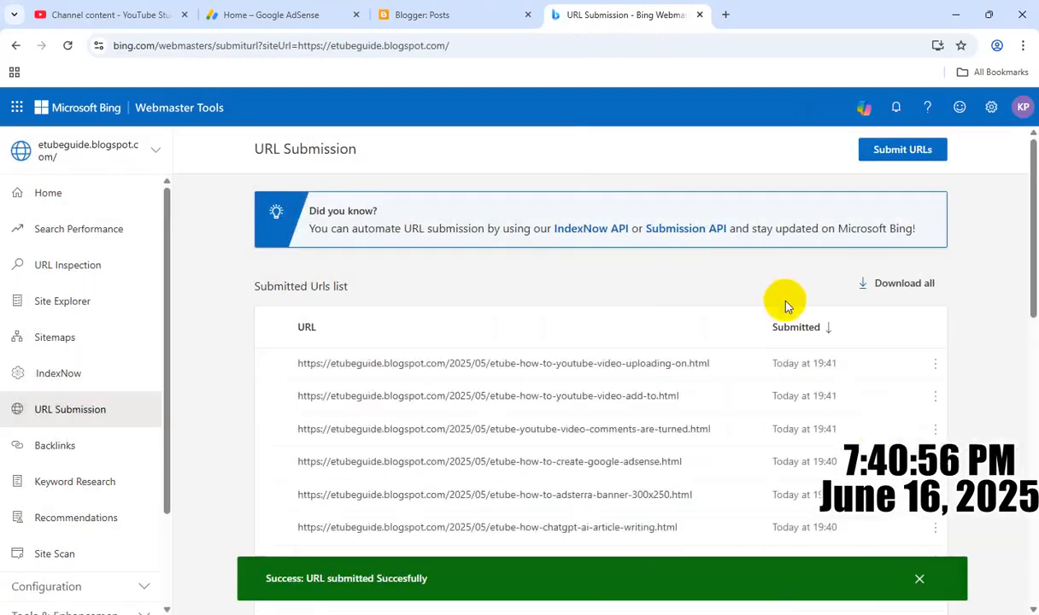
Switch to Blogger, select the "Фото и изображения Пост Google Adsense" post and copy its share link.
click(433, 13)
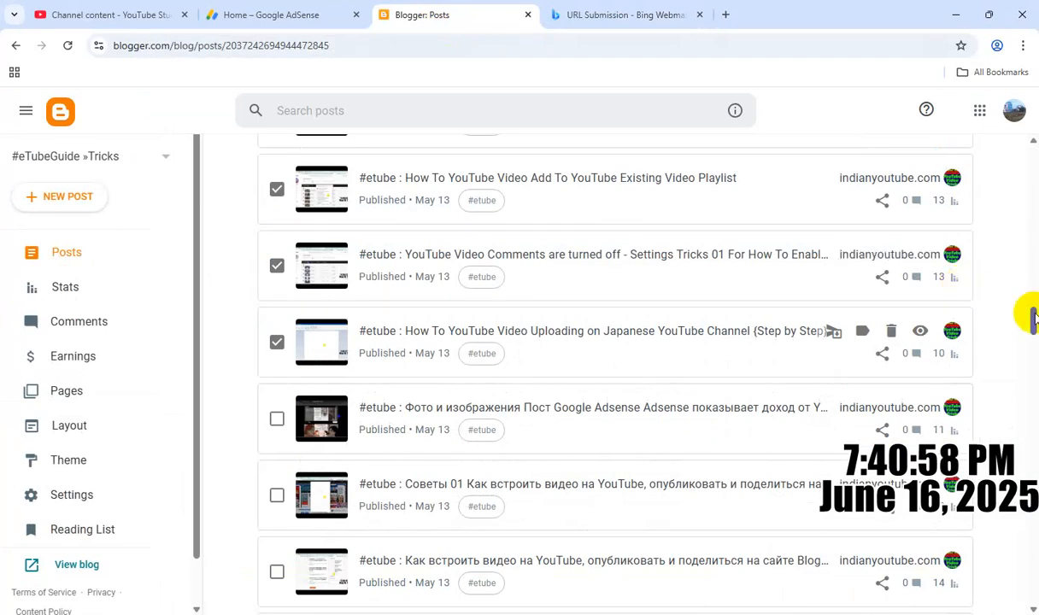
scroll(1033, 321, down, 2)
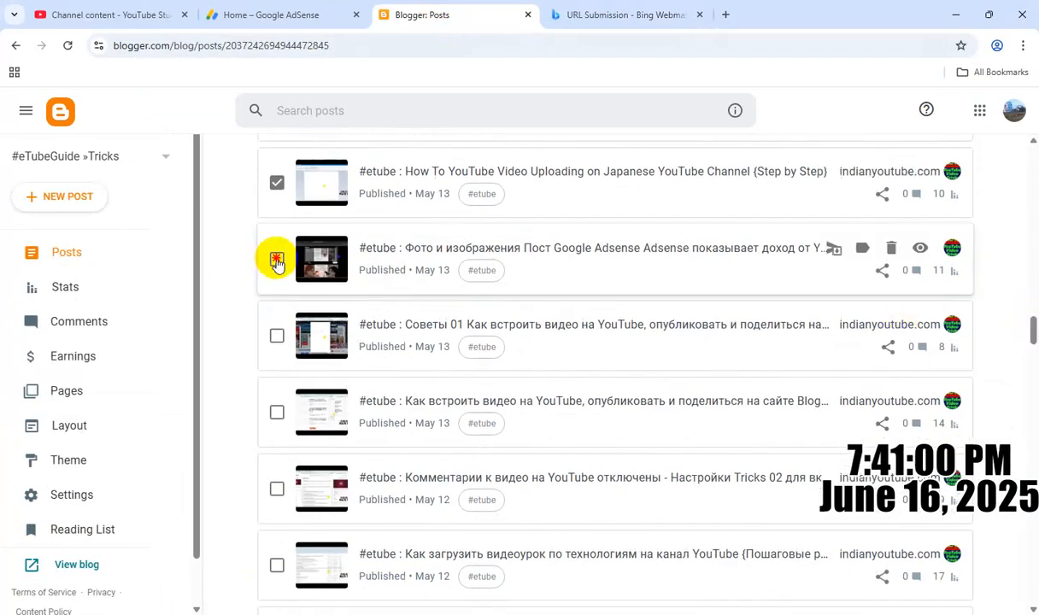
click(276, 261)
click(882, 272)
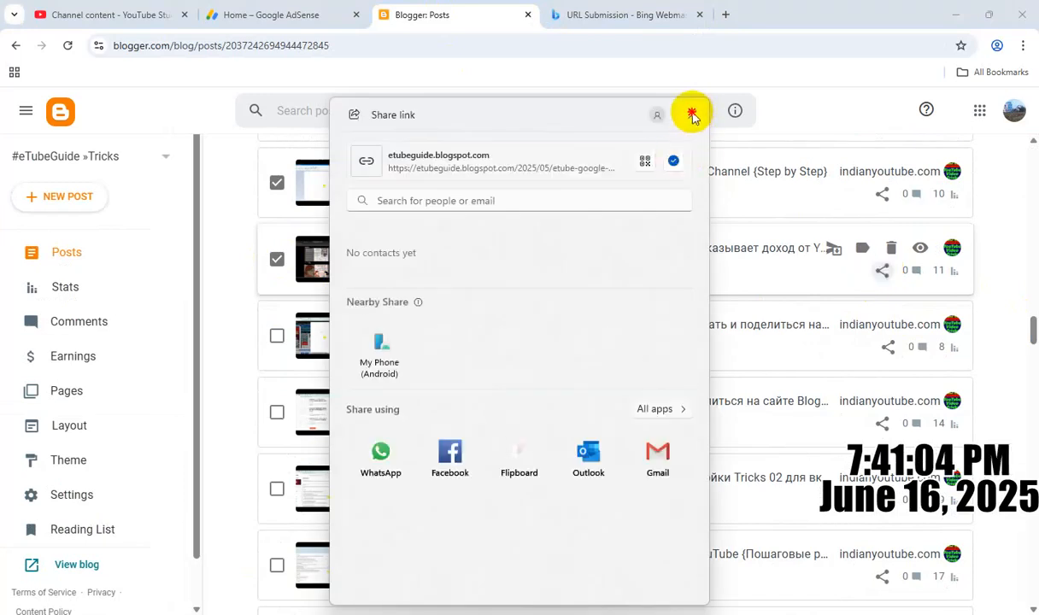
click(692, 114)
click(598, 13)
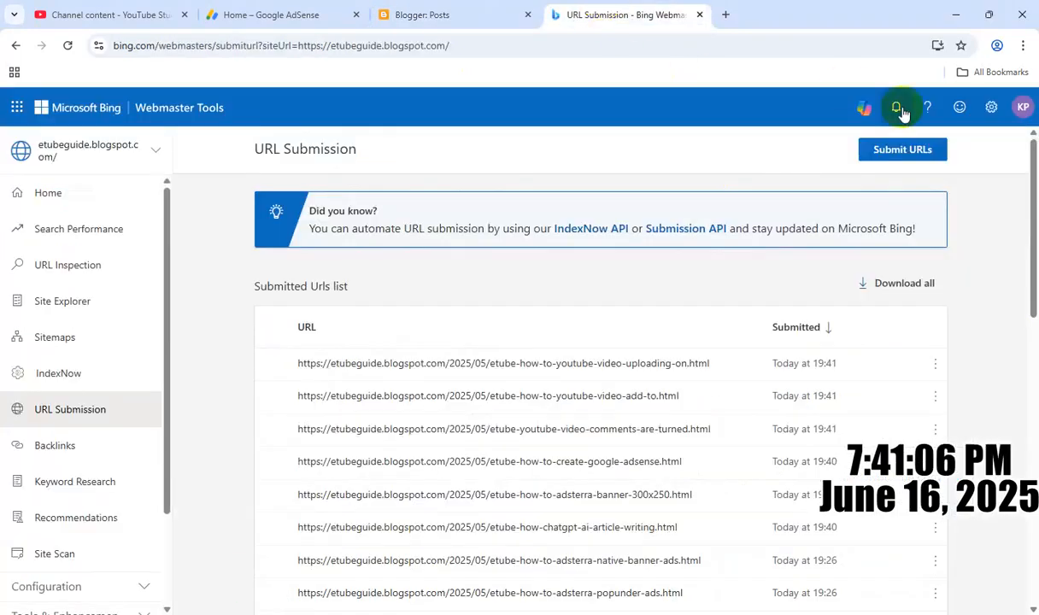
click(927, 151)
click(663, 279)
text(https://etubeguide.blogspot.com/2025/05/etube-google-adsense-adsense-yofan.html)
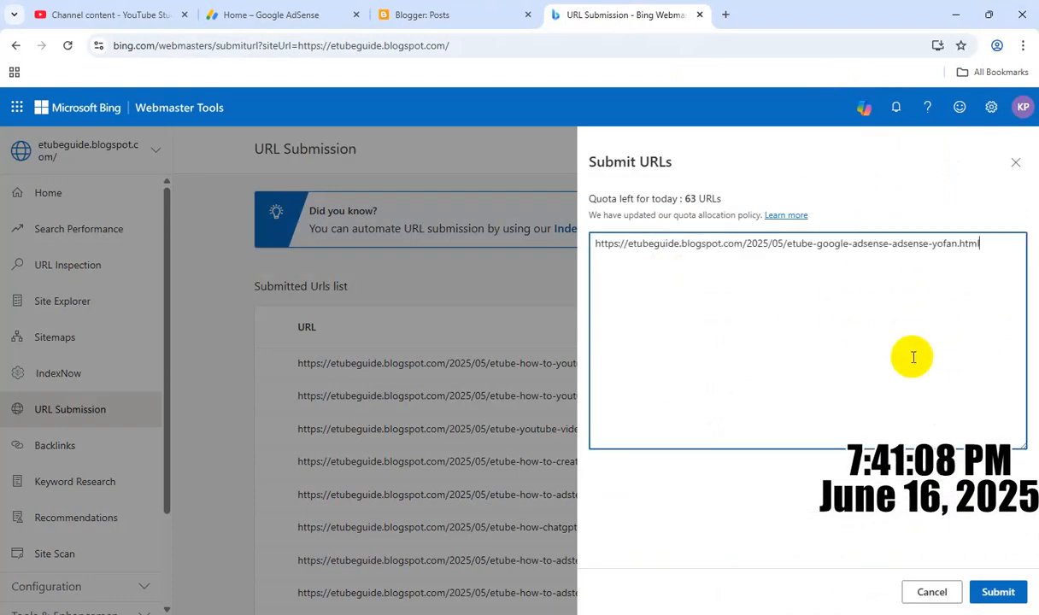
click(1000, 592)
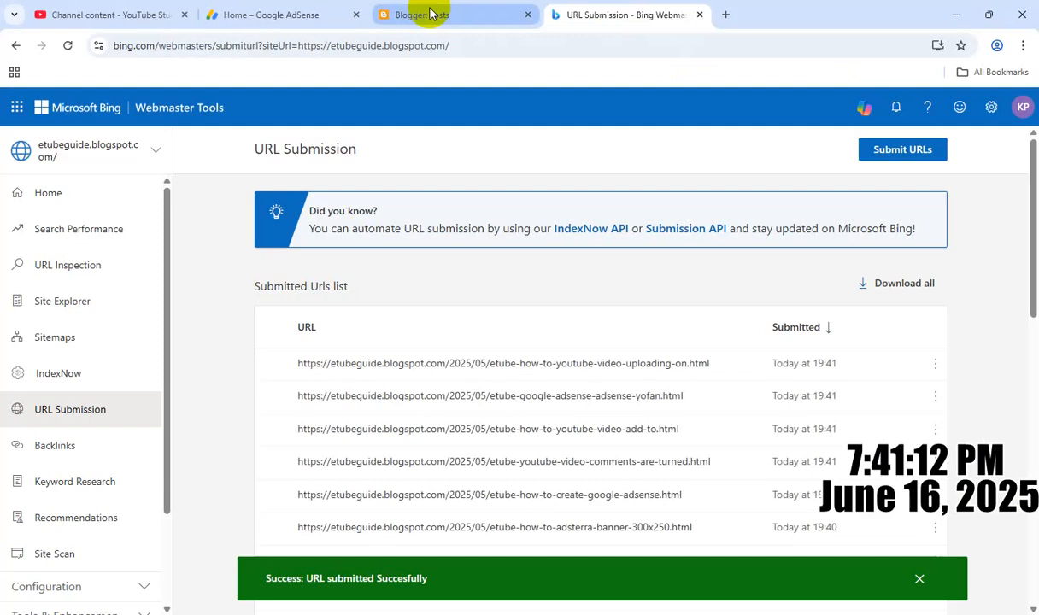
Switch to Blogger, select the "Советы 01 Как встроить видео на YouTube" post and copy its share link.
click(430, 14)
click(277, 338)
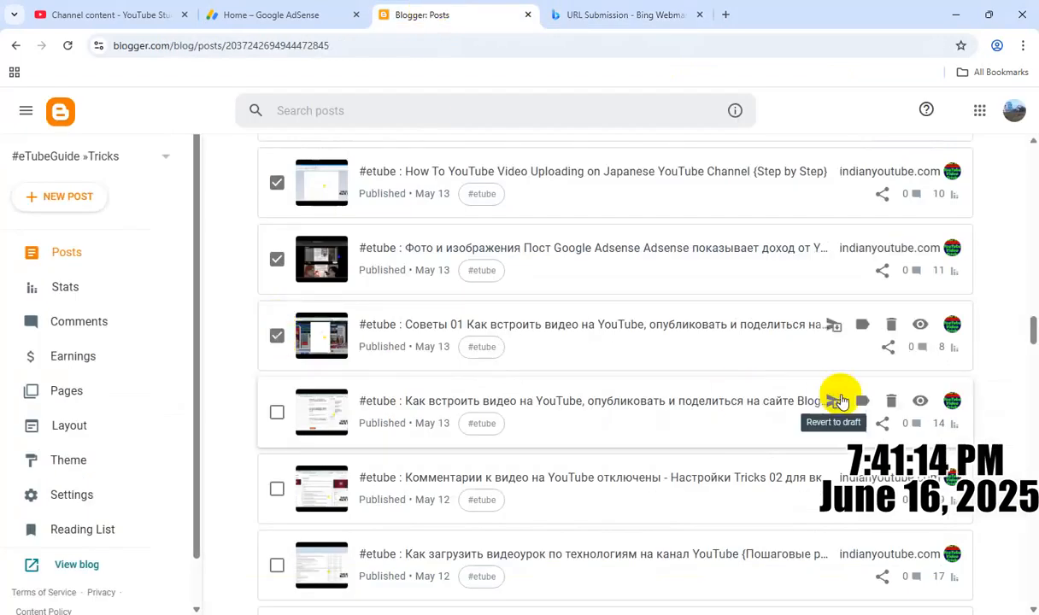
click(889, 349)
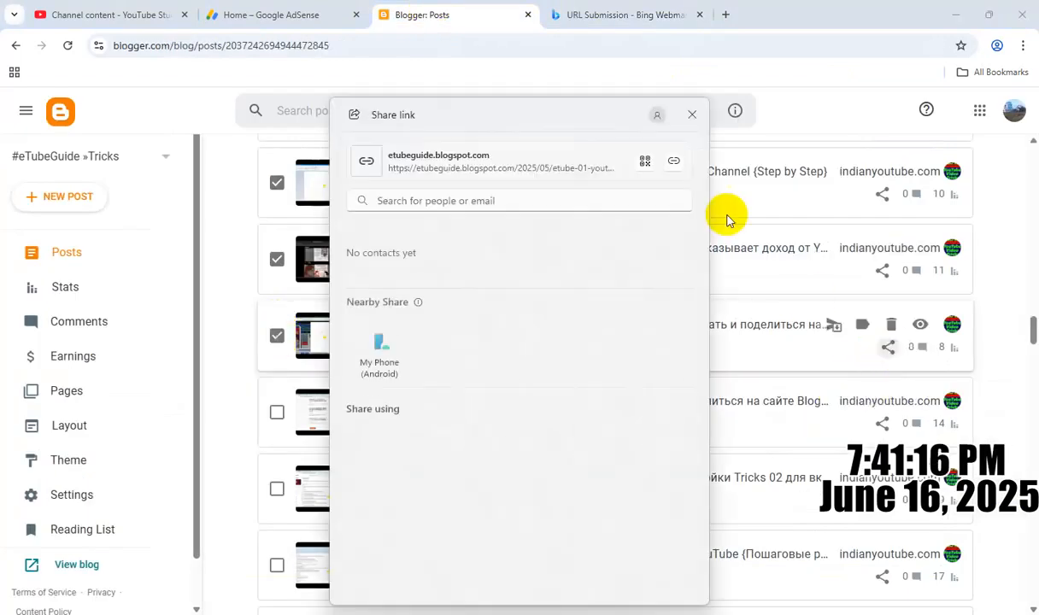
click(693, 116)
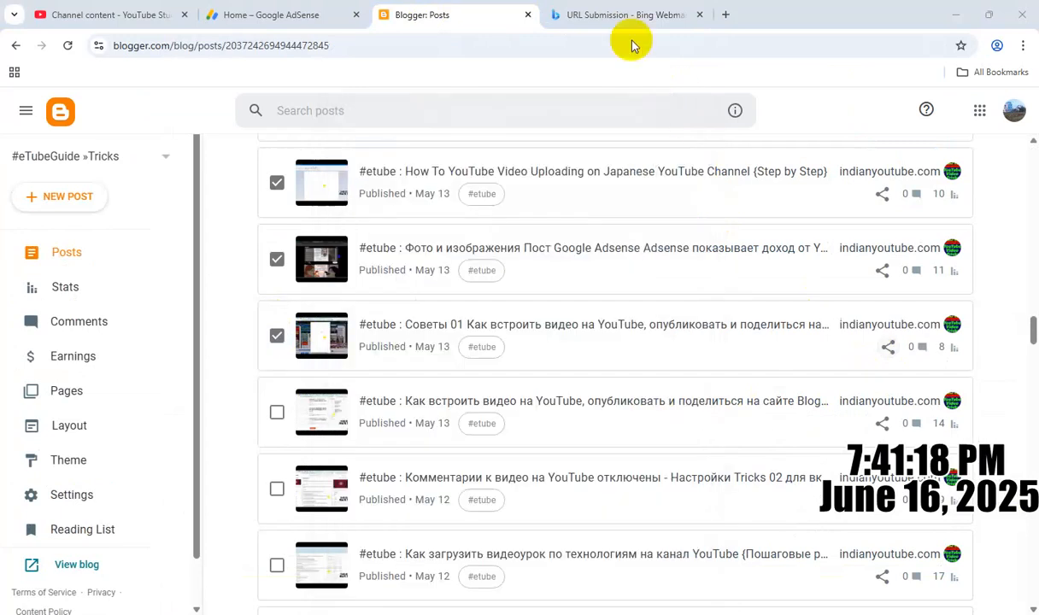
click(628, 17)
click(908, 150)
click(659, 267)
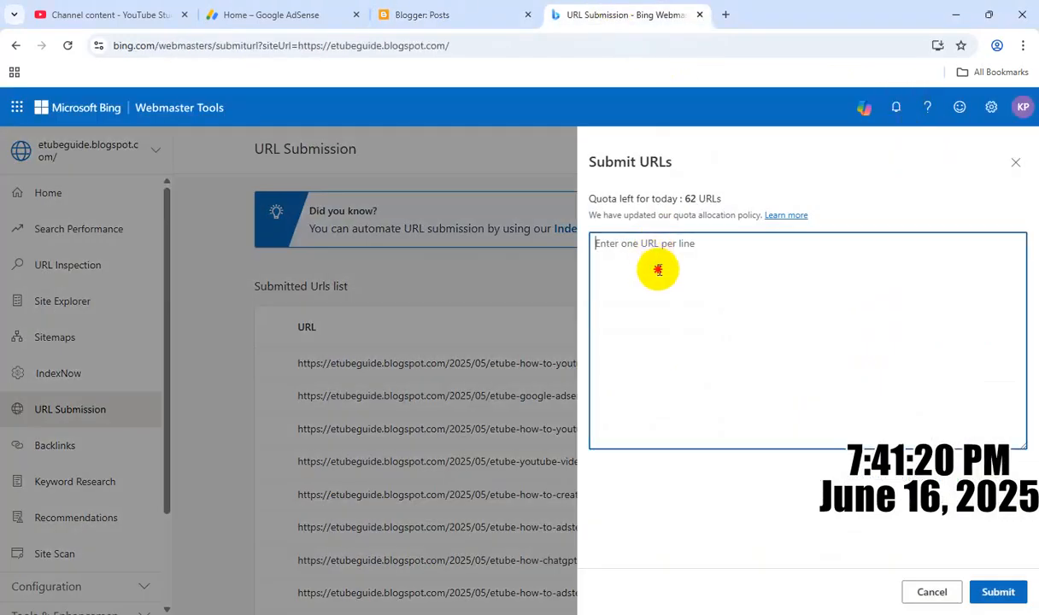
text(https://etubeguide.blogspot.com/2025/05/etube-01-youtube-blogspot.html)
click(997, 592)
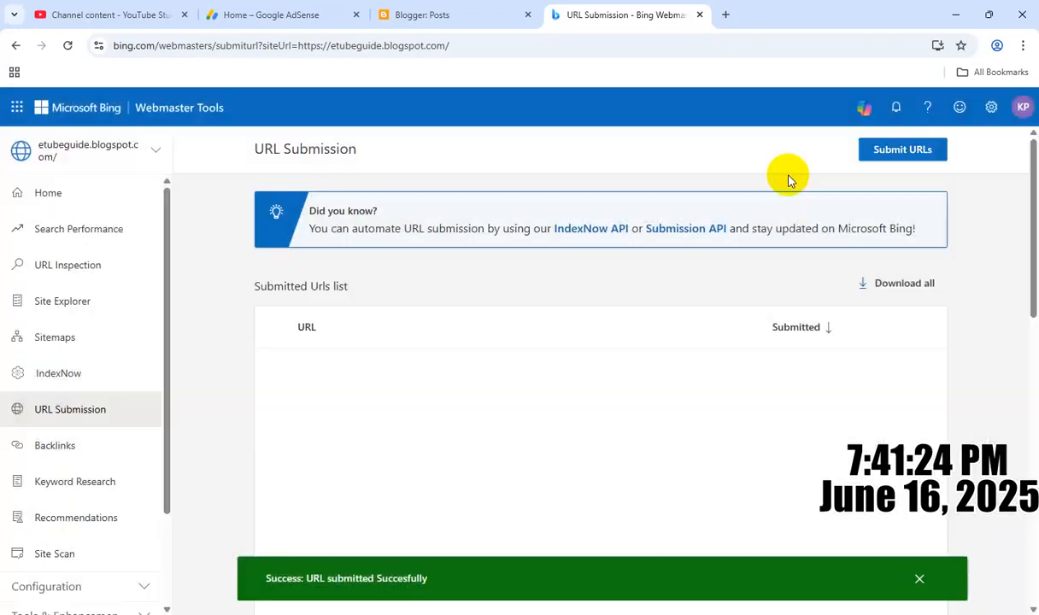
Switch to Blogger, select the May 13 post starting "Как встроить видео на YouTube, опубликовать и поделиться" and copy its share link.
click(432, 10)
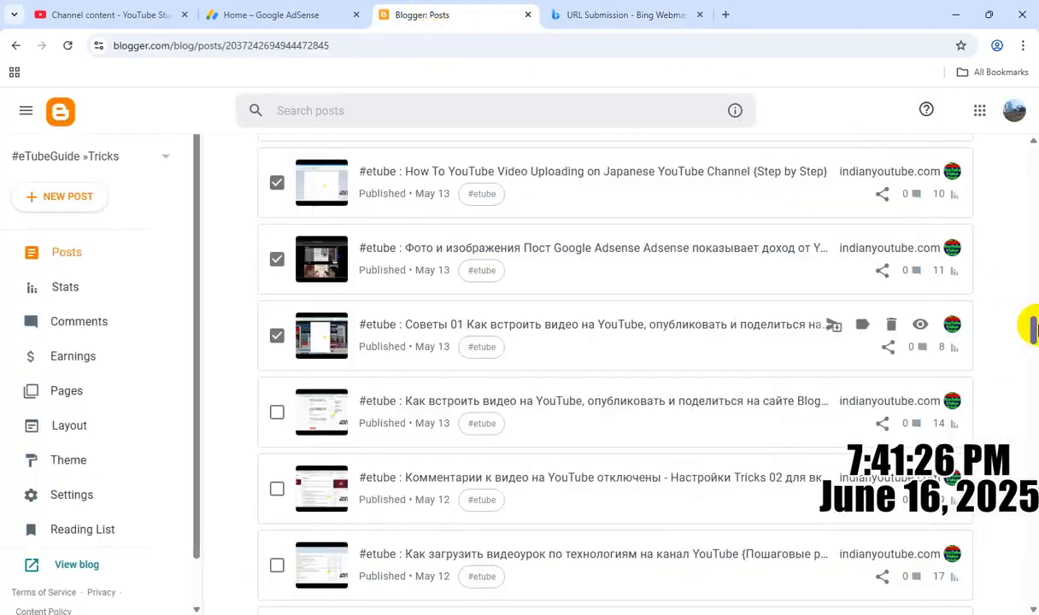
scroll(1032, 334, down, 3)
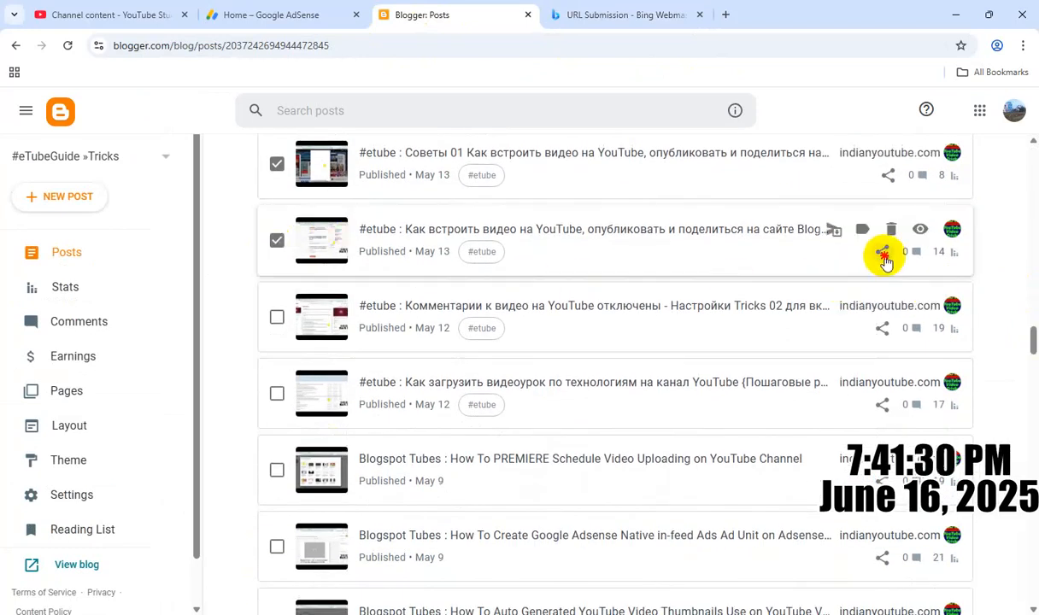
click(884, 254)
click(674, 163)
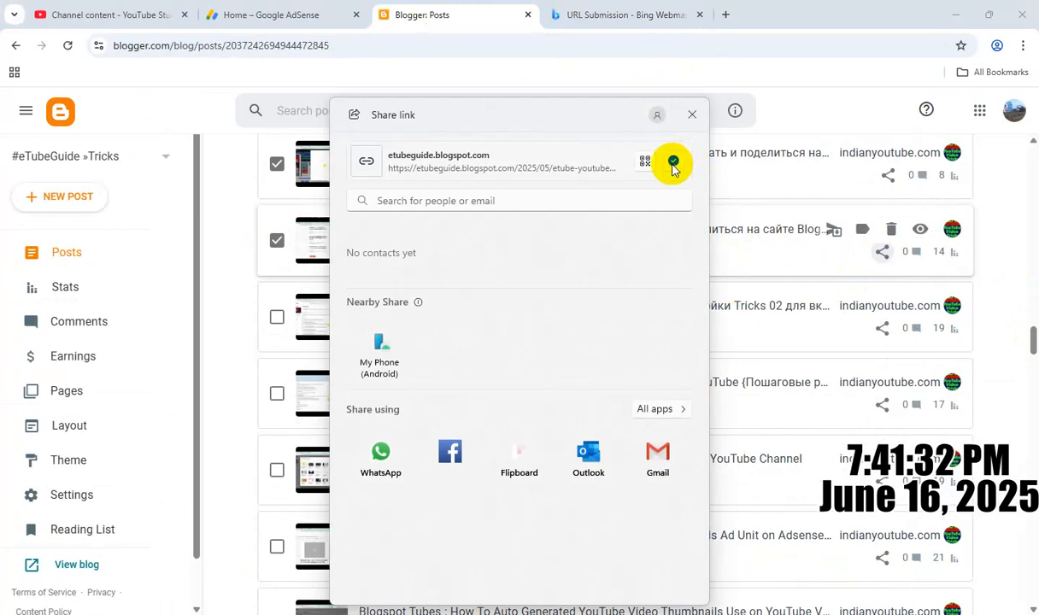
click(693, 116)
click(617, 15)
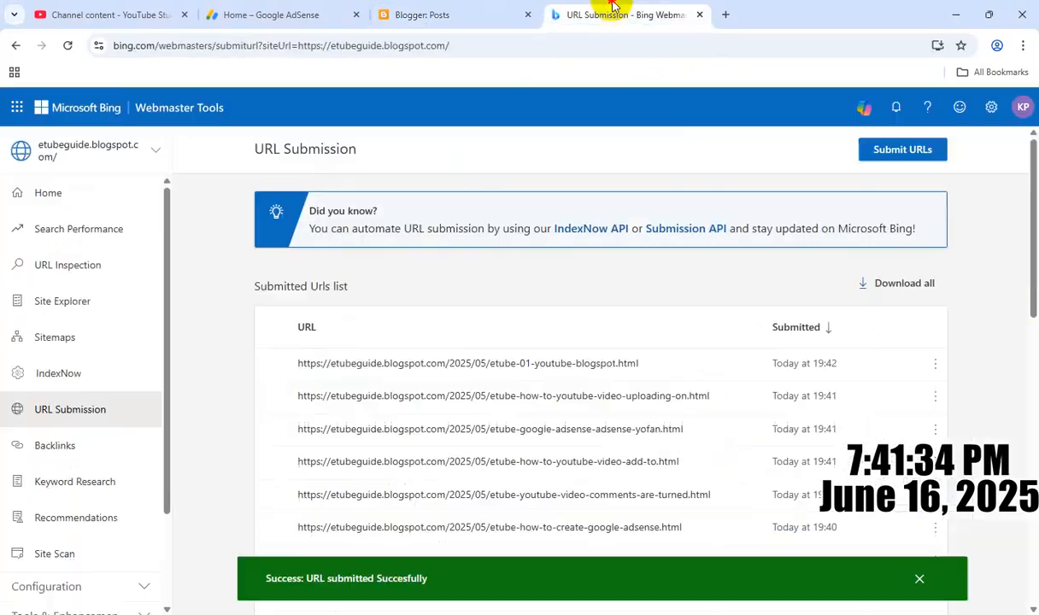
click(895, 152)
click(712, 283)
text(https://etubeguide.blogspot.com/2025/05/etube-youtube-blogspot-yt-tricks-video.html)
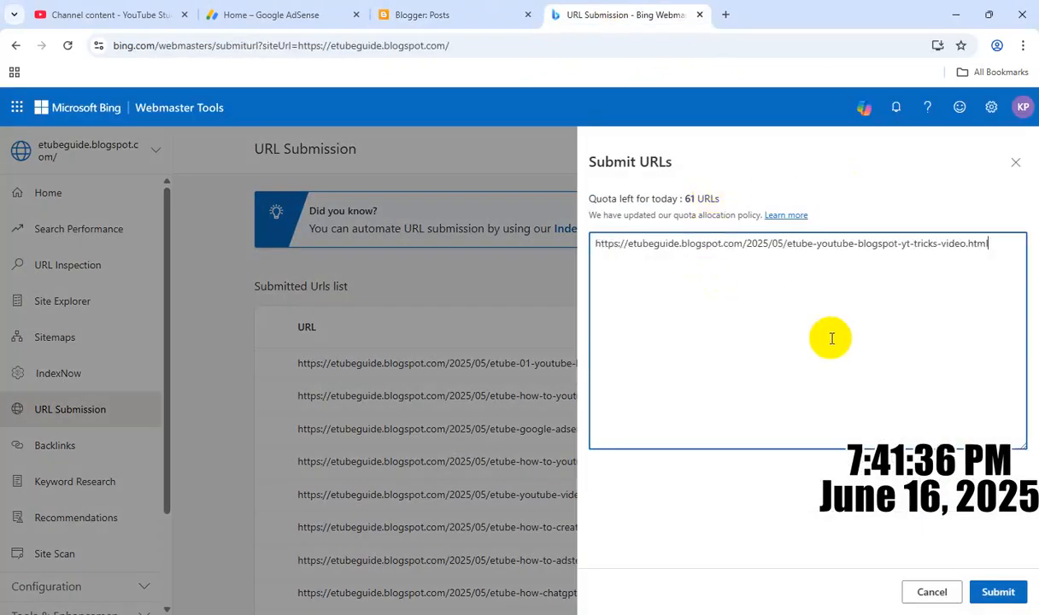
click(998, 591)
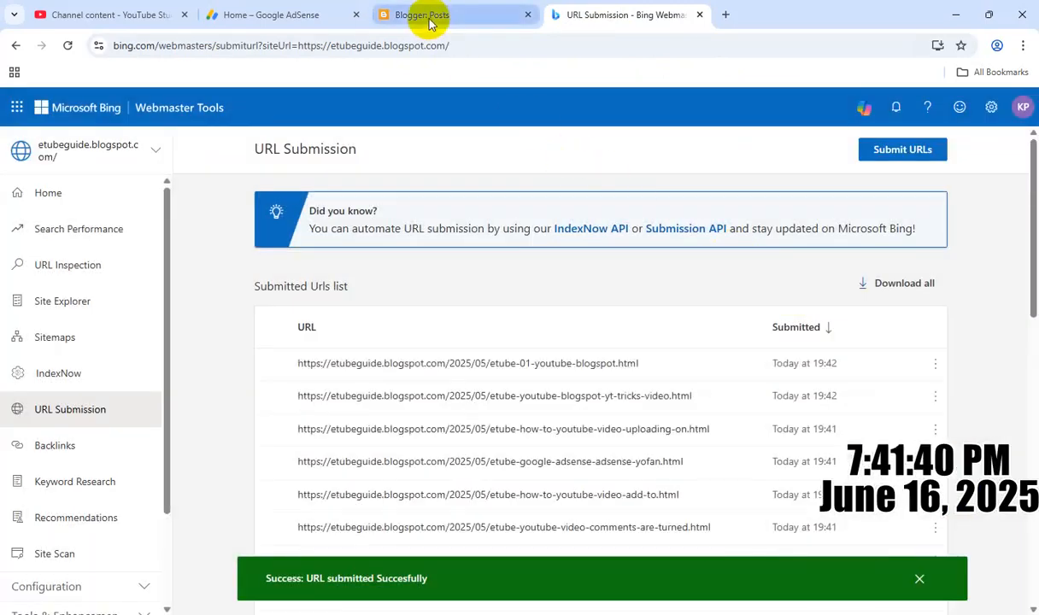
Switch to Blogger, select the "Комментарии к видео на YouTube отключены - Настройки Tricks 02" post and copy its share link.
click(414, 14)
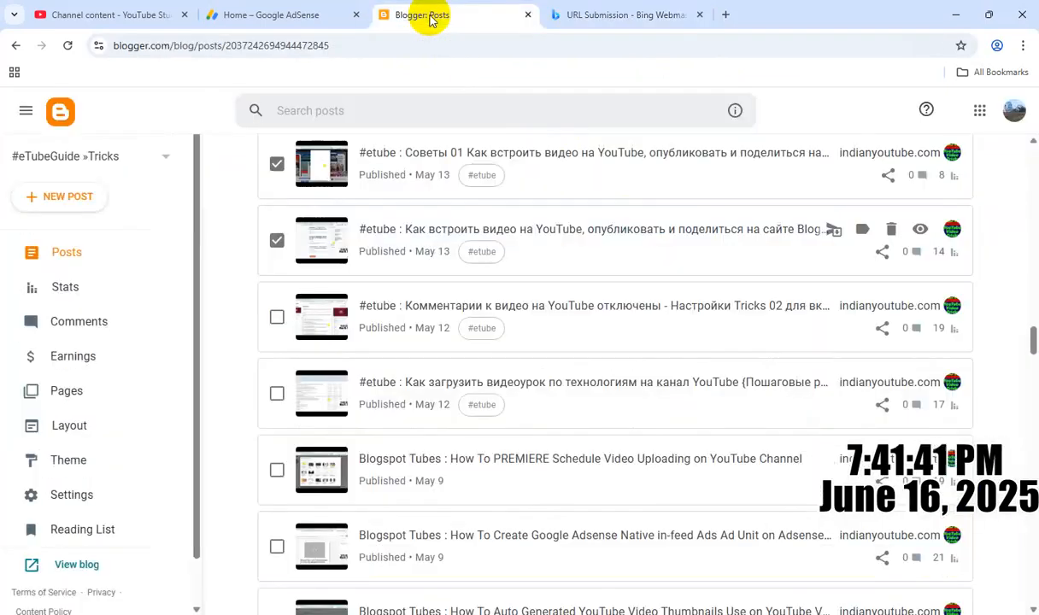
click(277, 318)
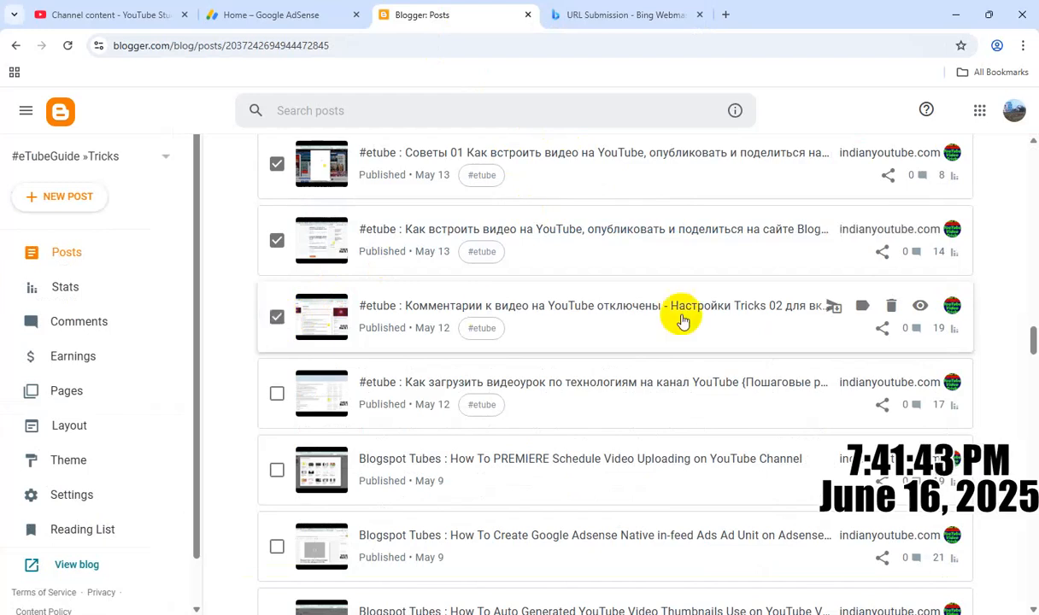
click(882, 329)
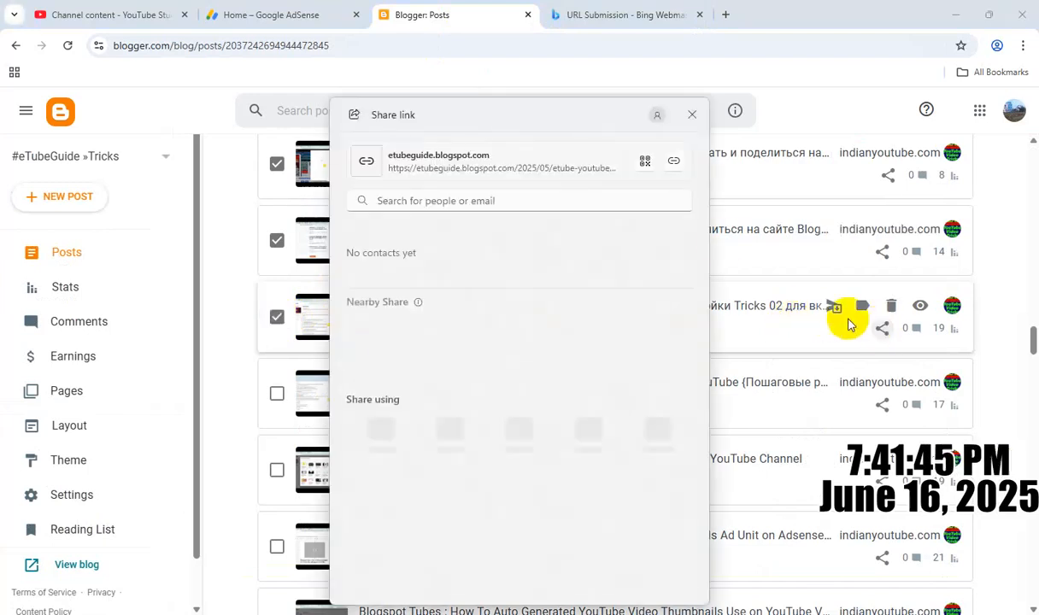
click(693, 116)
click(630, 15)
click(906, 150)
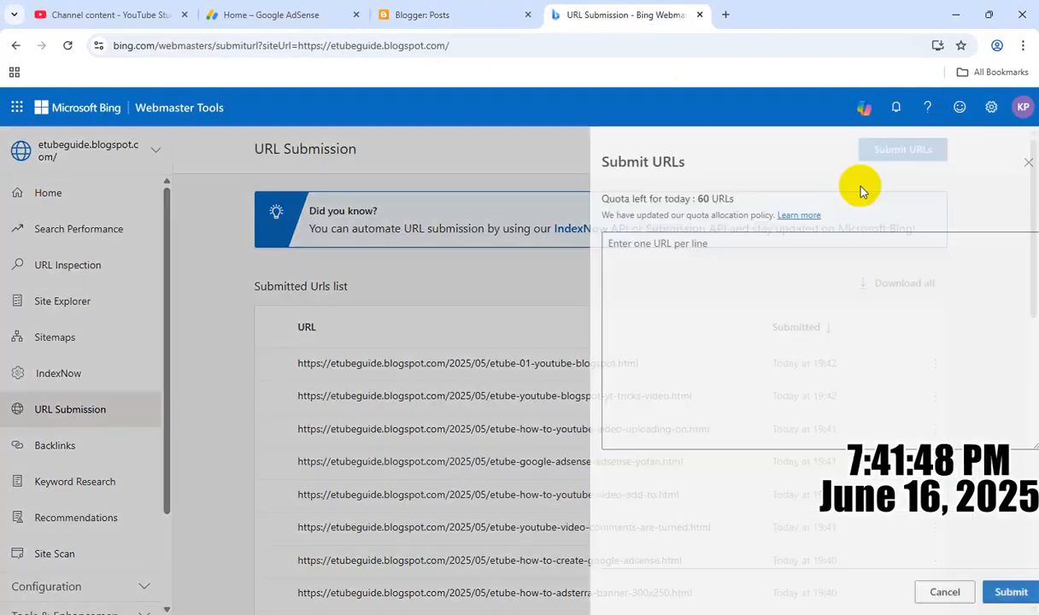
click(769, 278)
text(https://etubeguide.blogspot.com/2025/05/etube-youtube-tricks-02-youtube.html)
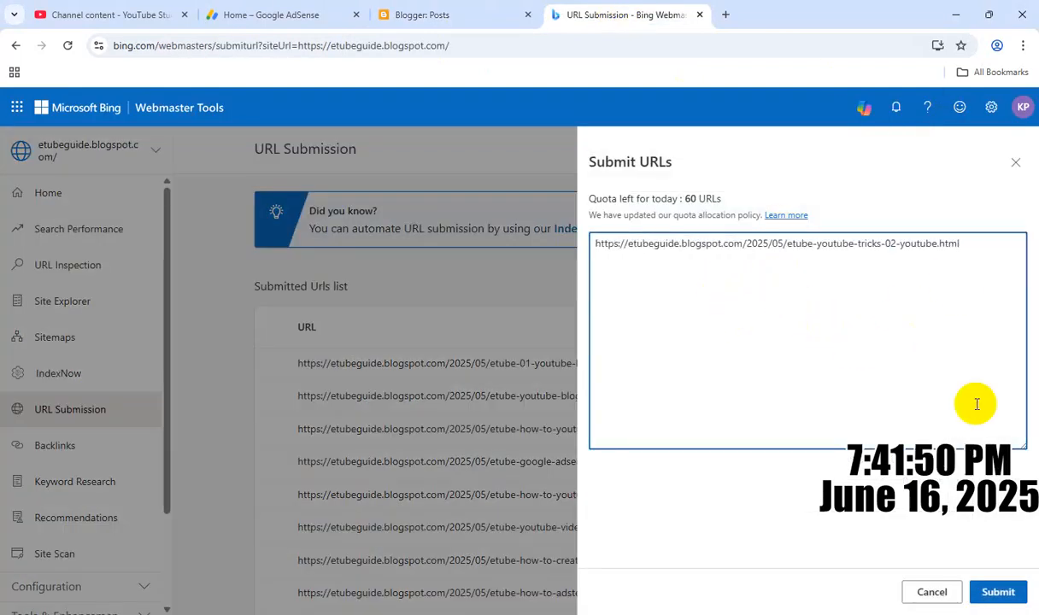
click(995, 590)
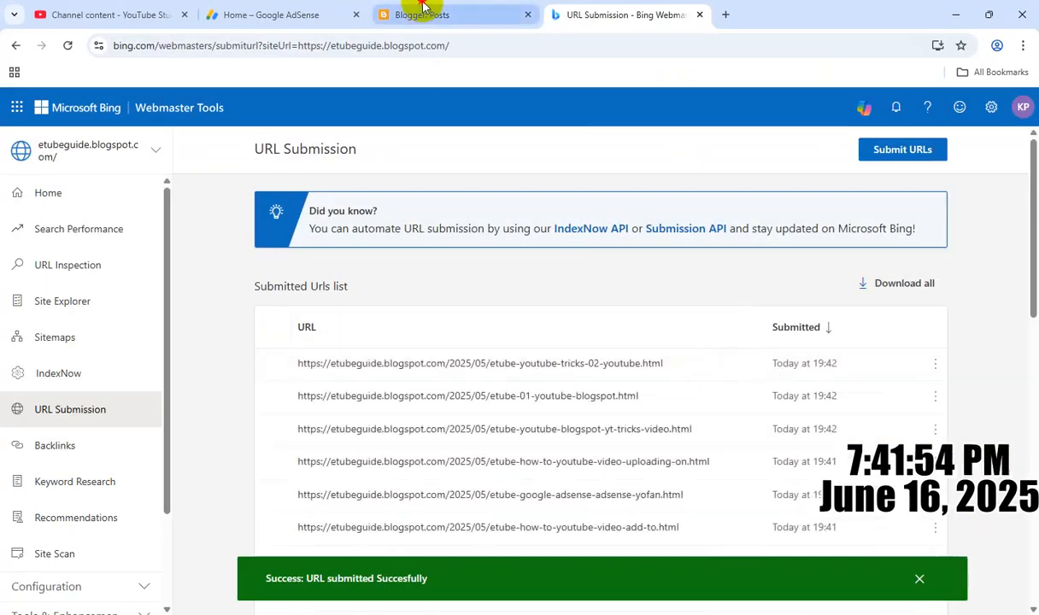
Switch to Blogger, select the "Как загрузить видеоурок по технологиям на канал YouTube" post and copy its share link.
click(423, 10)
drag(1032, 337, 1028, 344)
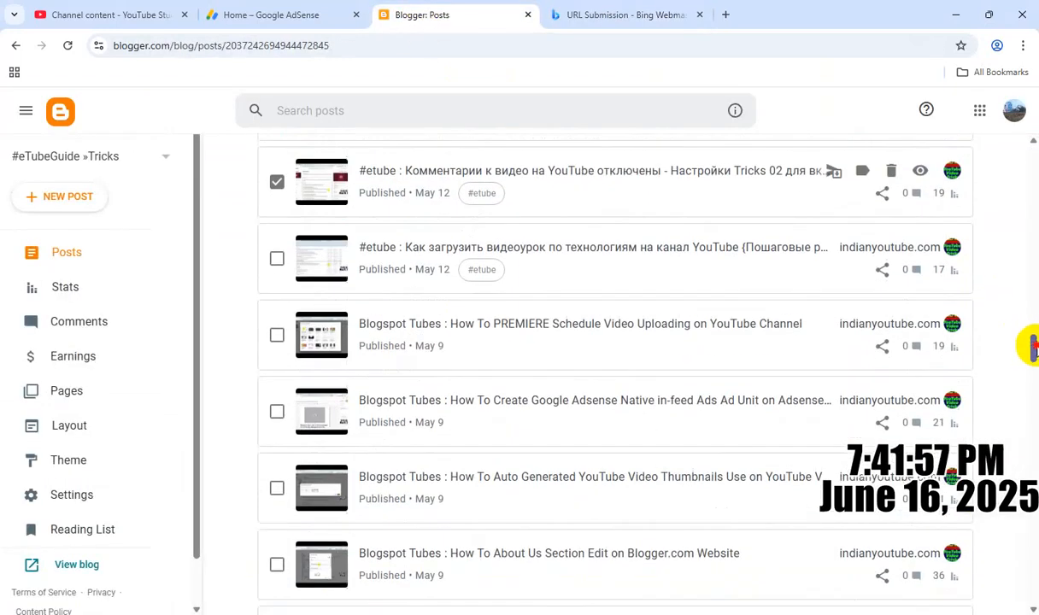
click(277, 261)
click(882, 270)
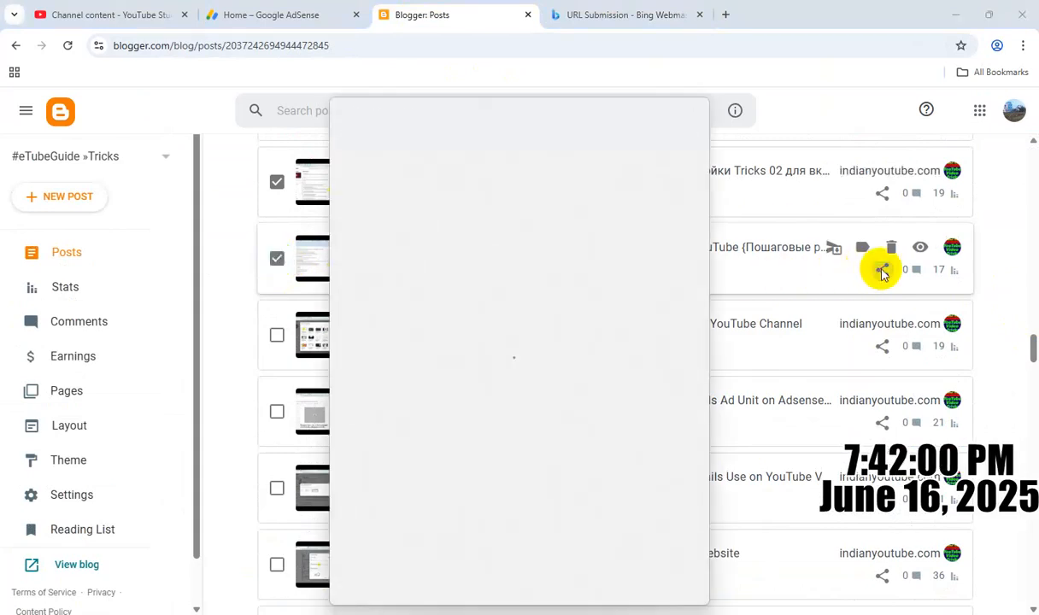
click(691, 116)
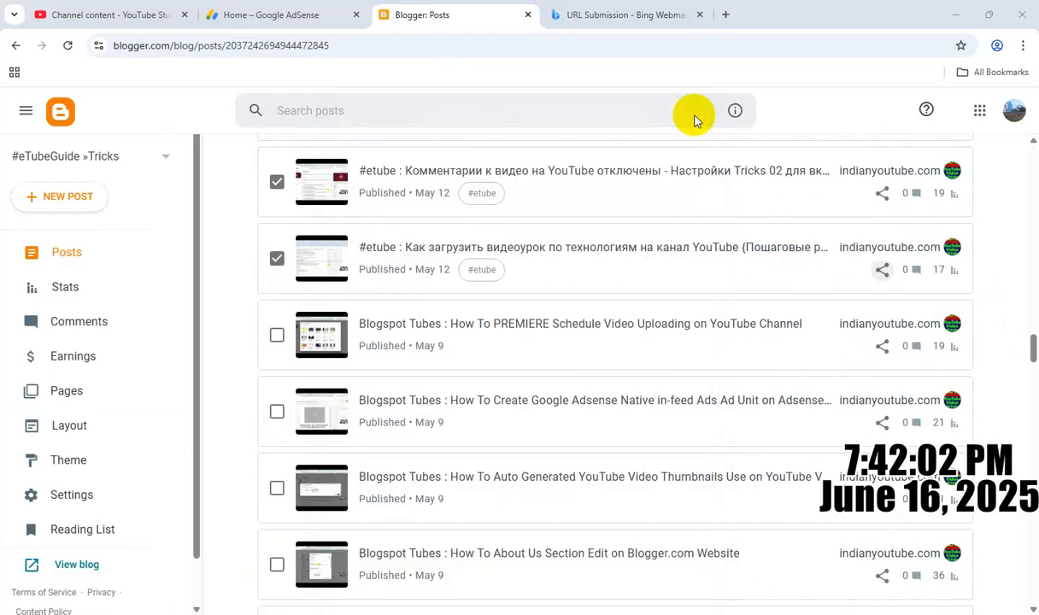
click(625, 14)
click(904, 152)
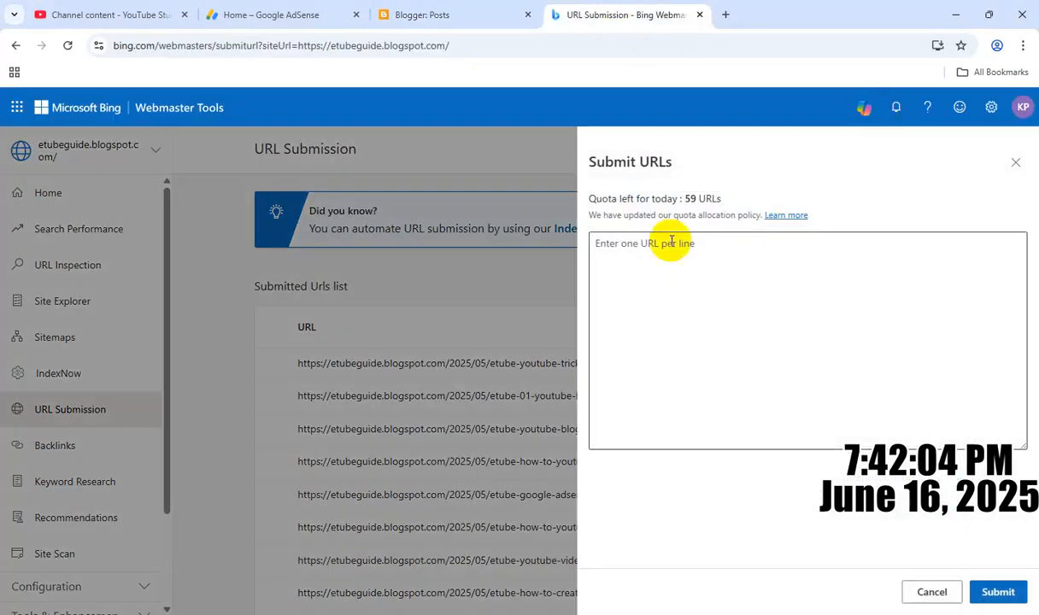
click(684, 273)
text(https://etubeguide.blogspot.com/2025/05/etube-how-tech-tutorial-video-uploading.html)
click(996, 592)
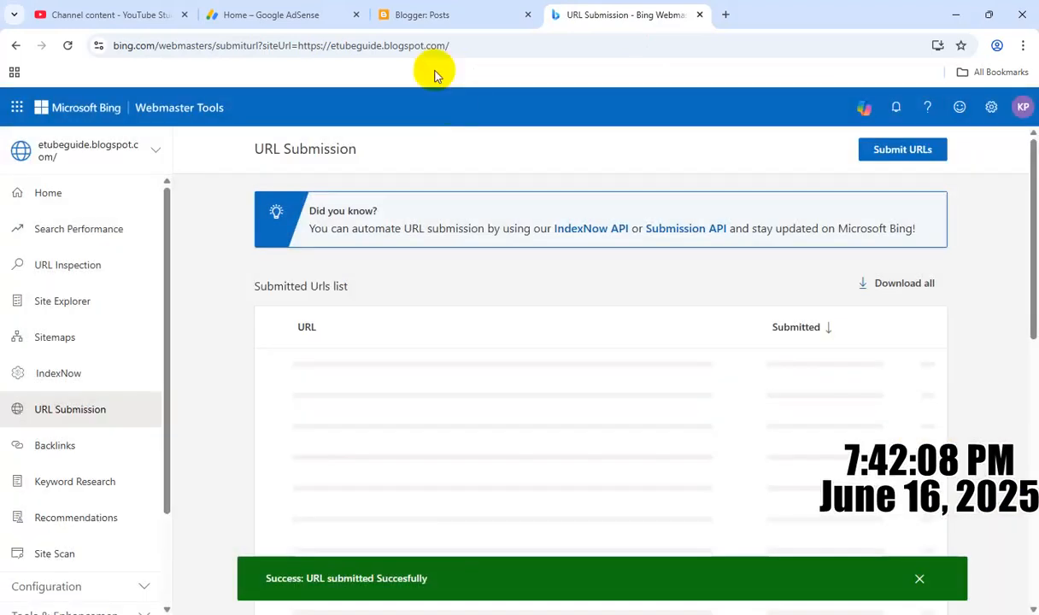
Switch to Blogger, select the "How To PREMIERE Schedule Video Uploading on YouTube Channel" post and copy its share link.
click(448, 14)
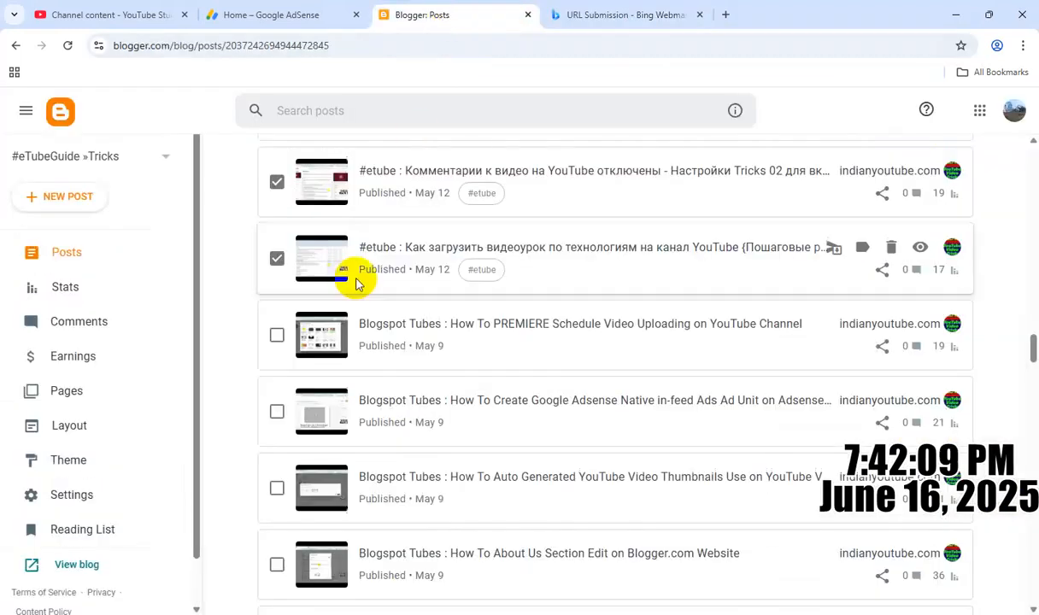
click(276, 339)
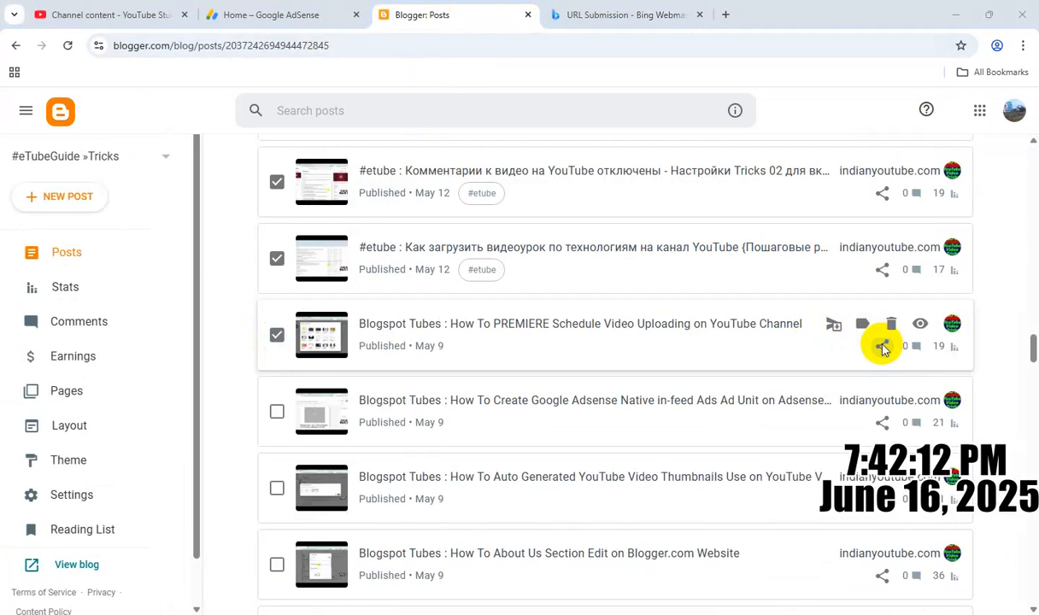
click(883, 346)
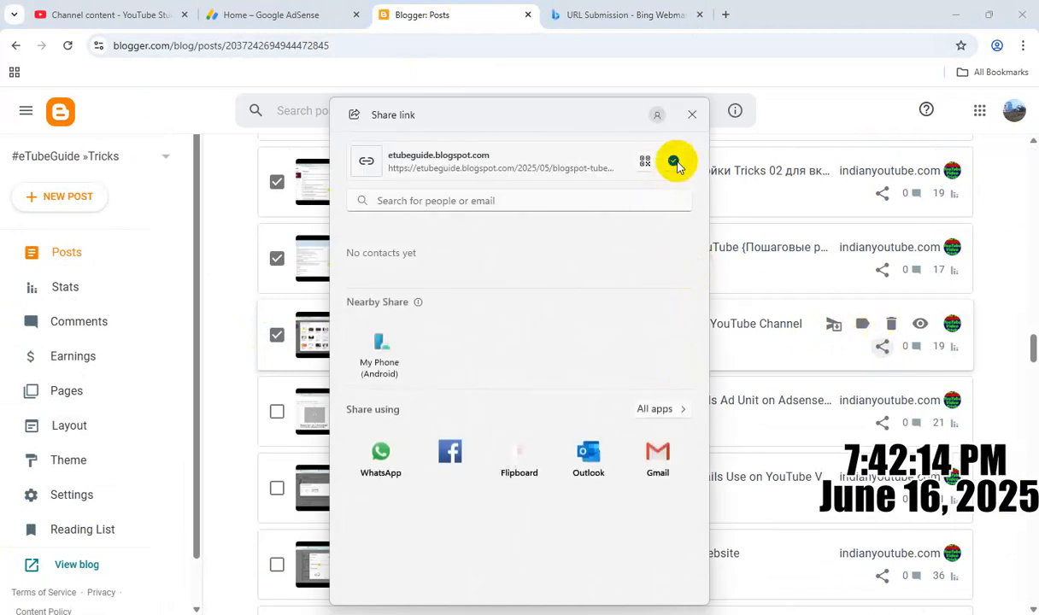
click(691, 115)
click(611, 15)
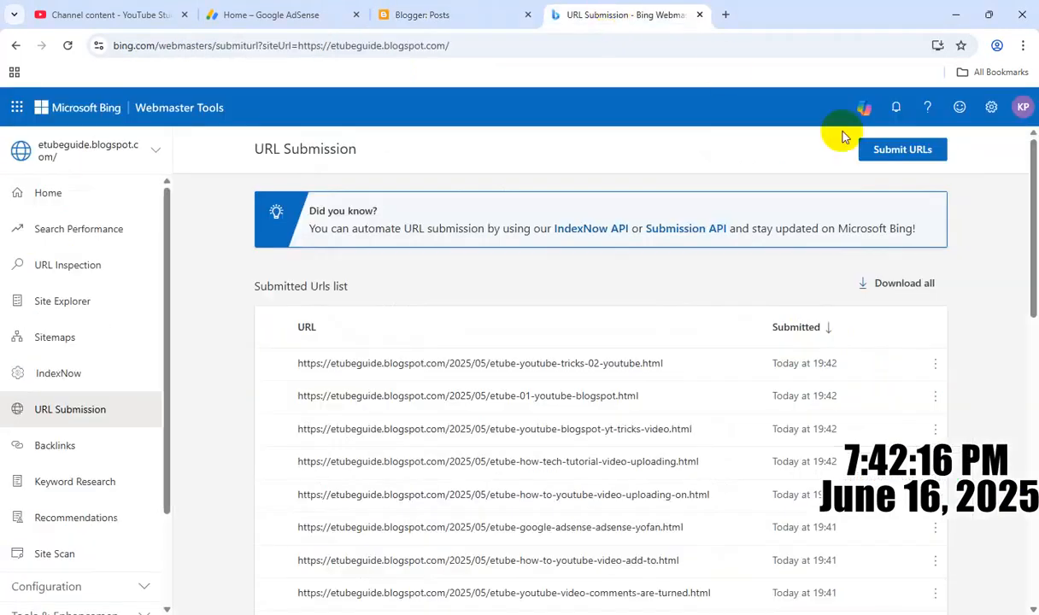
click(886, 152)
click(708, 260)
text(https://etubeguide.blogspot.com/2025/05/blogspot-tubes-how-to-premiere-schedule.html)
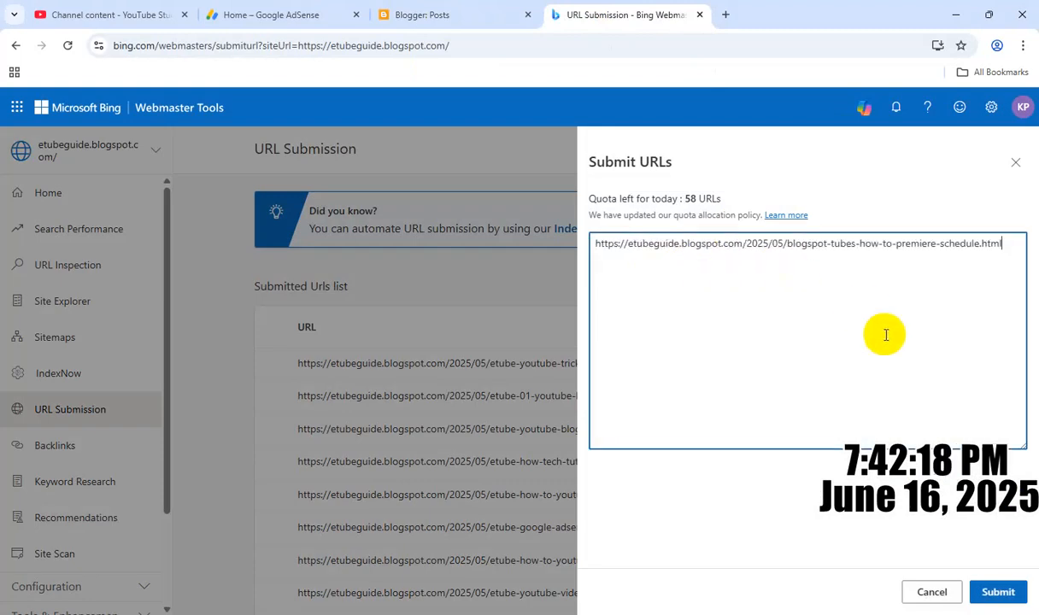
click(1000, 592)
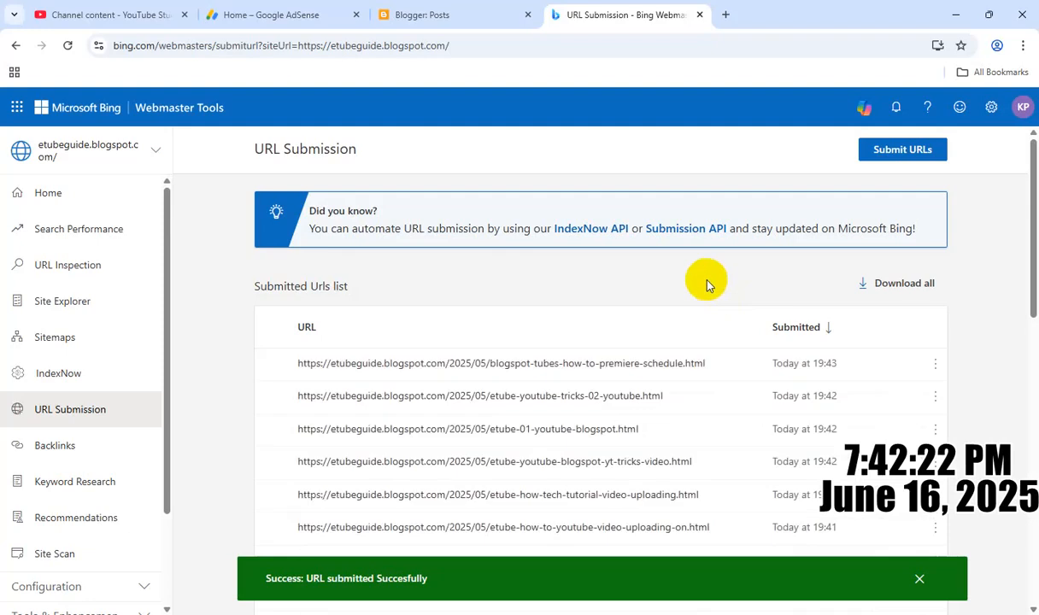
Switch to Blogger, select the "How To Create Google Adsense Native in-feed Ads Ad Unit" post and copy its share link.
click(431, 12)
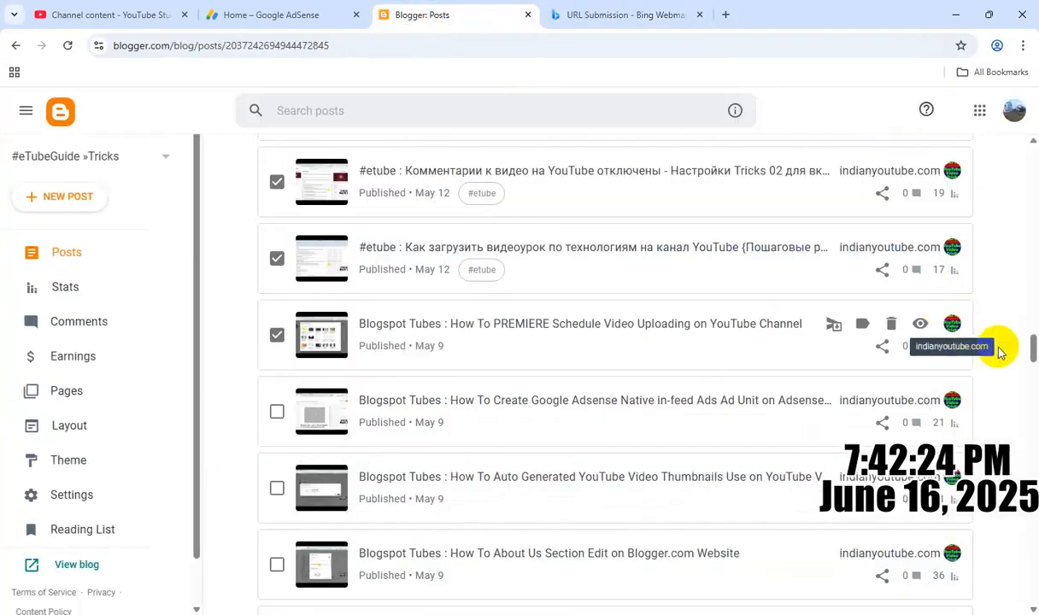
scroll(1033, 344, down, 2)
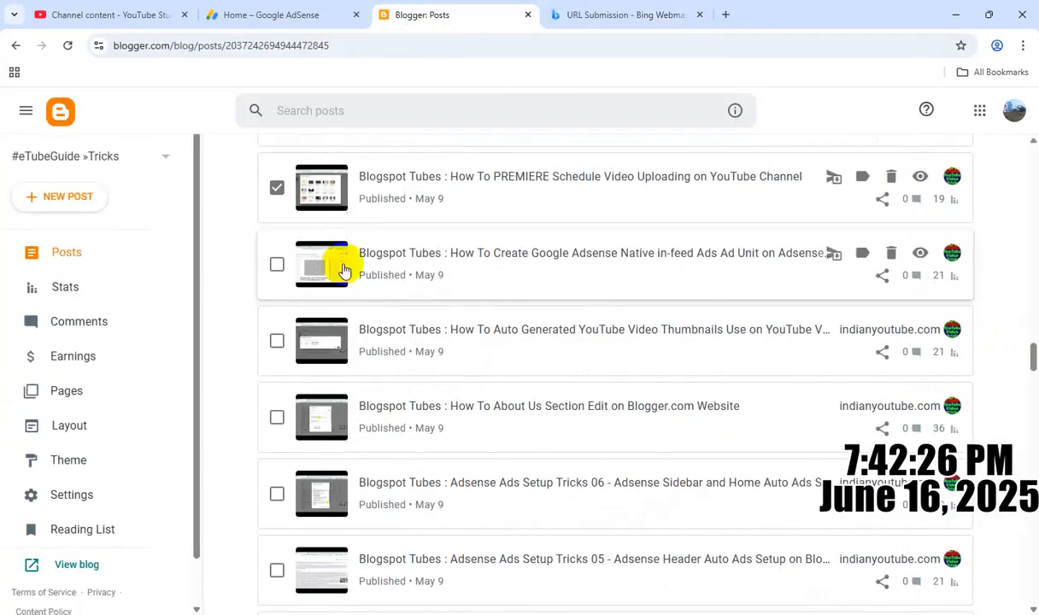
click(306, 268)
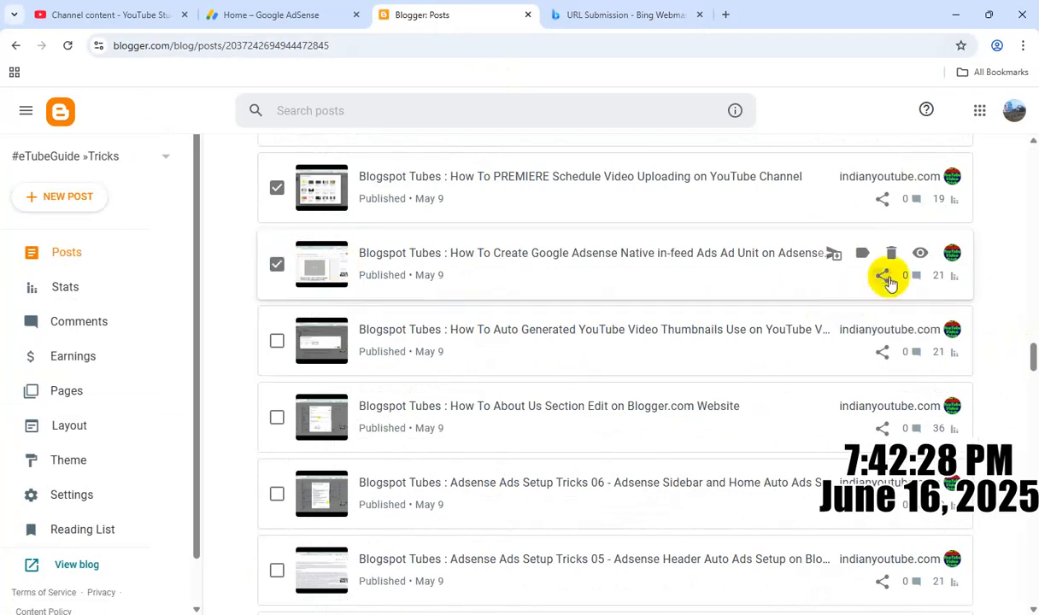
click(885, 279)
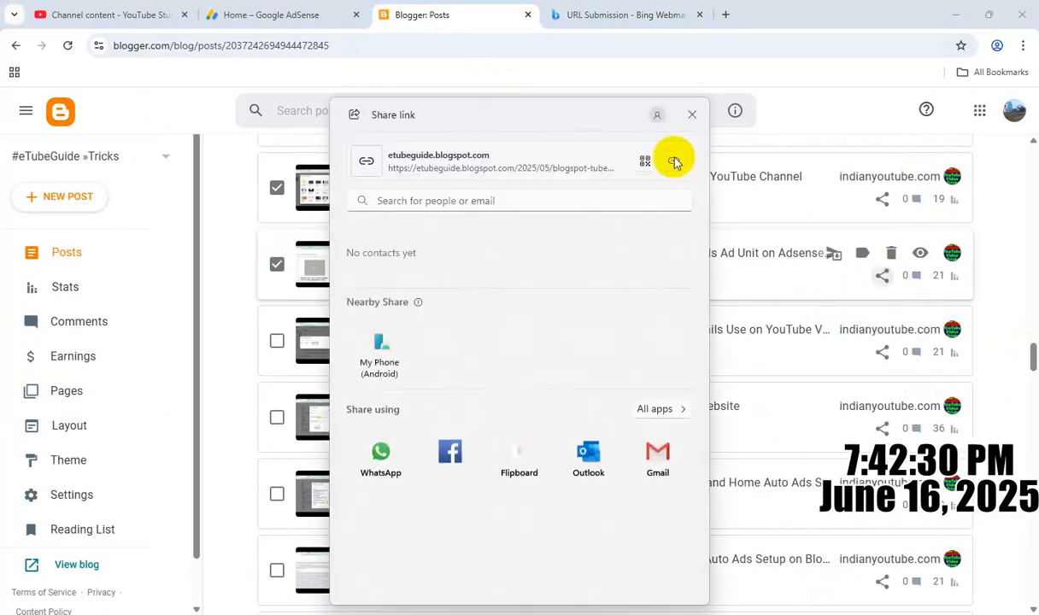
click(690, 115)
click(617, 20)
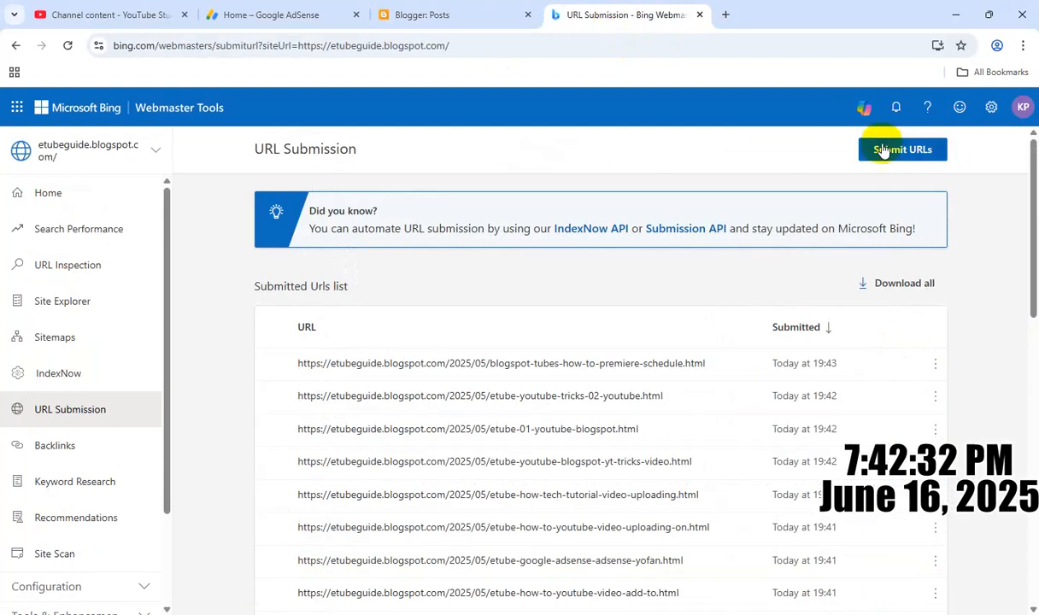
click(872, 153)
text(https://etubeguide.blogspot.com/2025/05/blogspot-tubes-how-to-create-google.html)
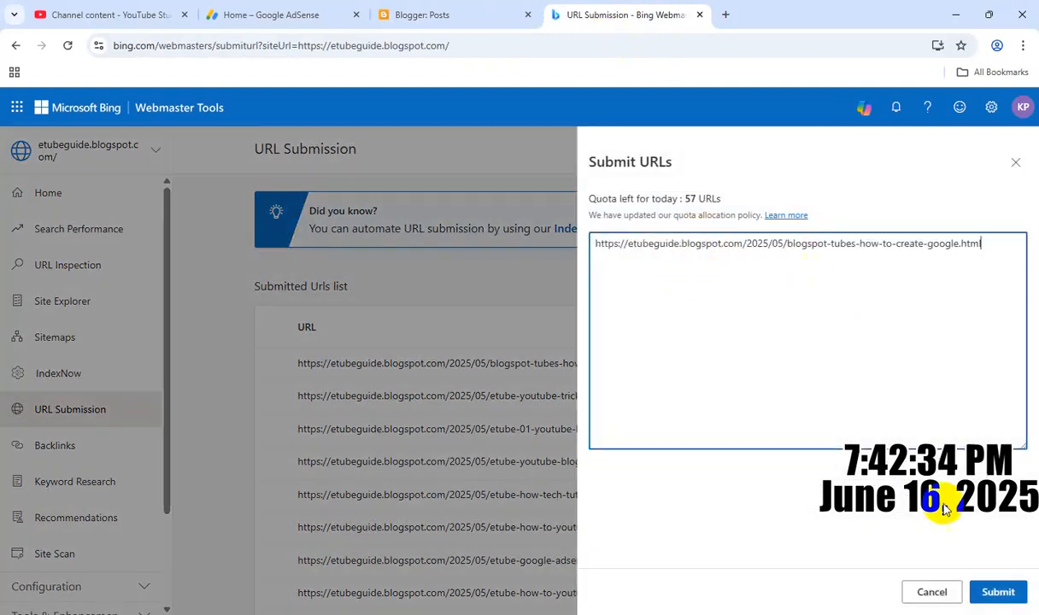
click(996, 592)
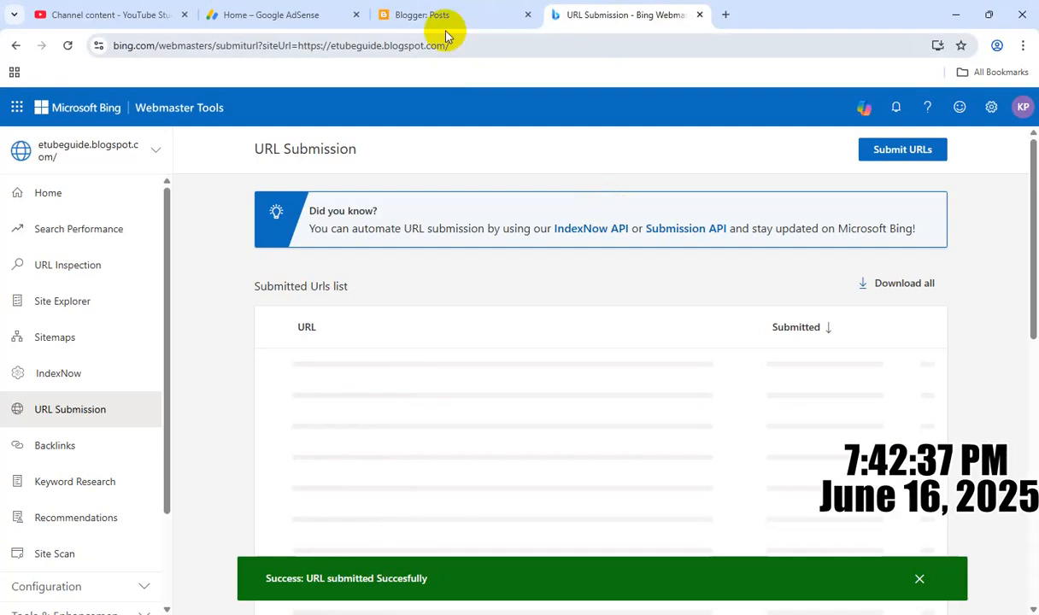
Switch to Blogger, select the "How To Auto Generated YouTube Video Thumbnails Use" post and copy its share link.
click(446, 17)
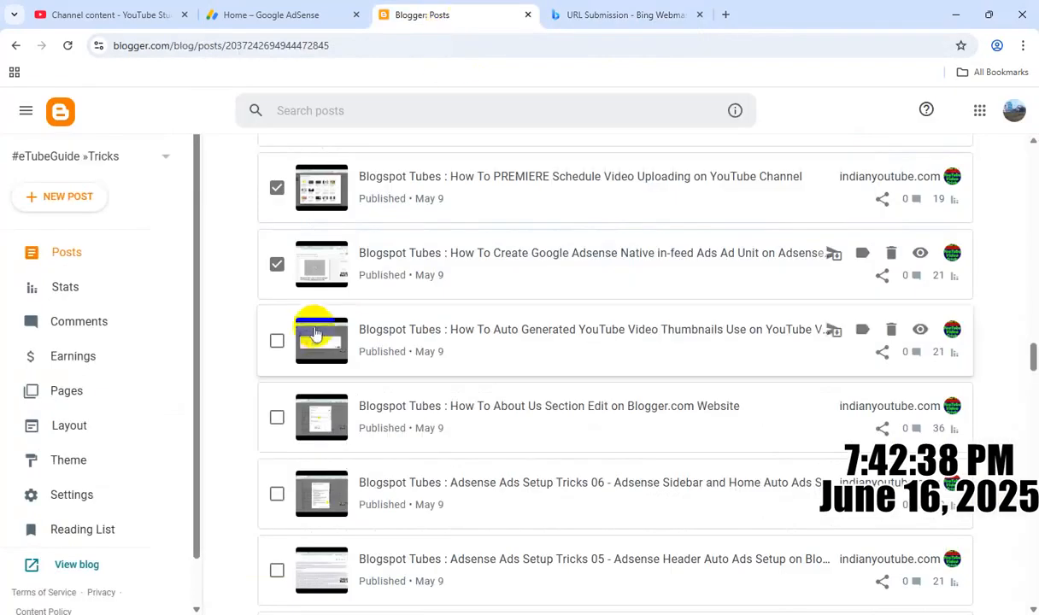
click(278, 342)
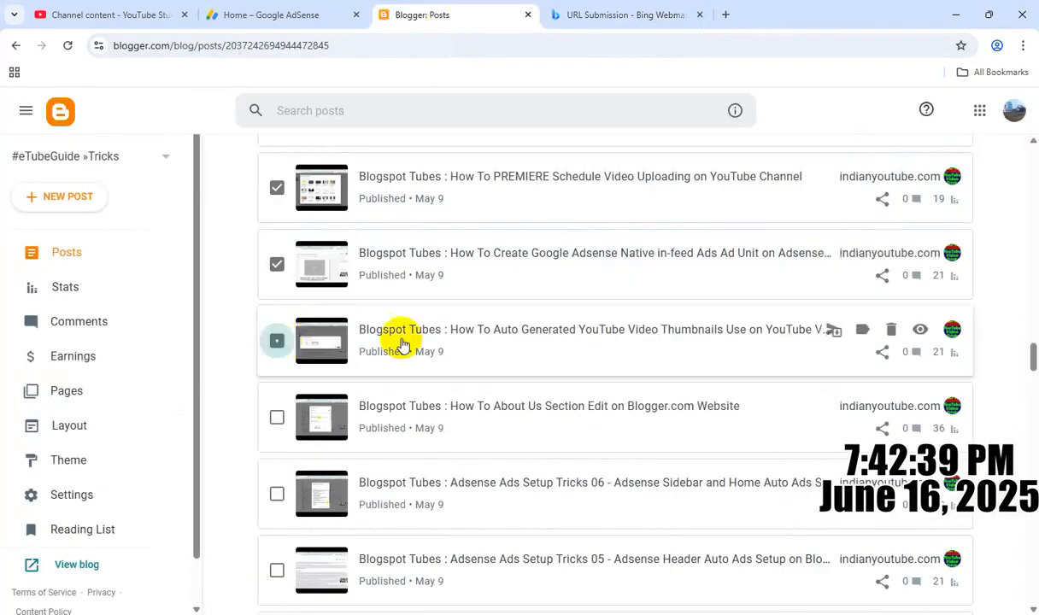
click(882, 353)
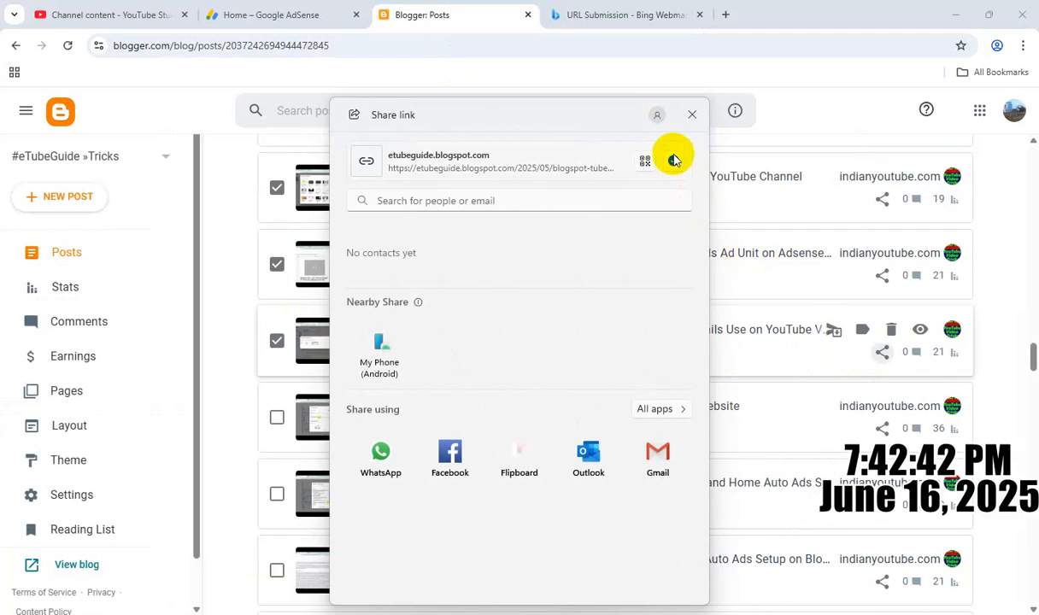
click(675, 161)
click(694, 117)
click(621, 12)
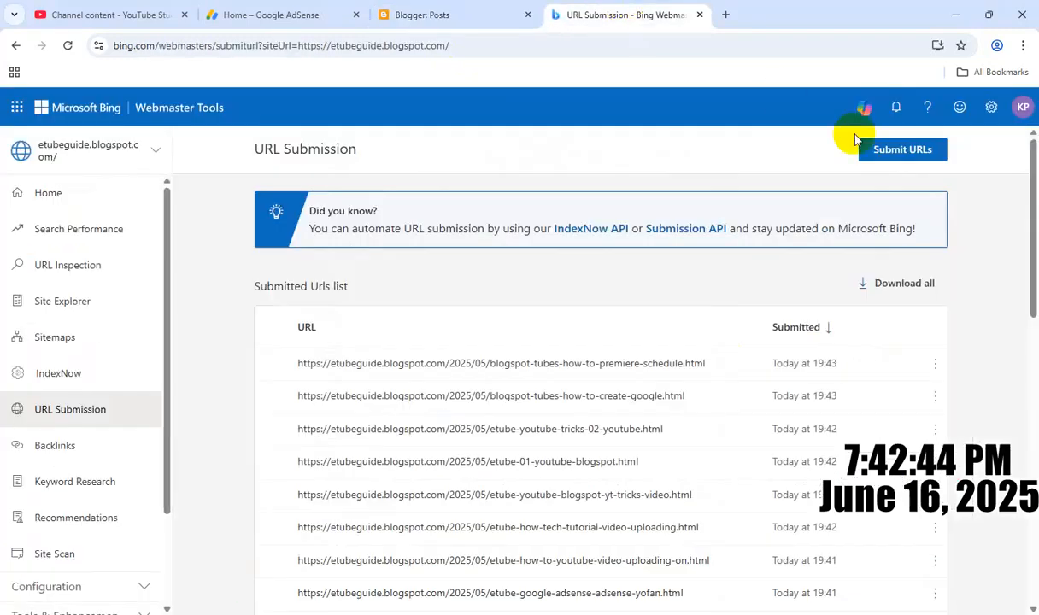
click(897, 150)
click(668, 250)
text(https://etubeguide.blogspot.com/2025/05/blogspot-tubes-how-to-auto-generated.html)
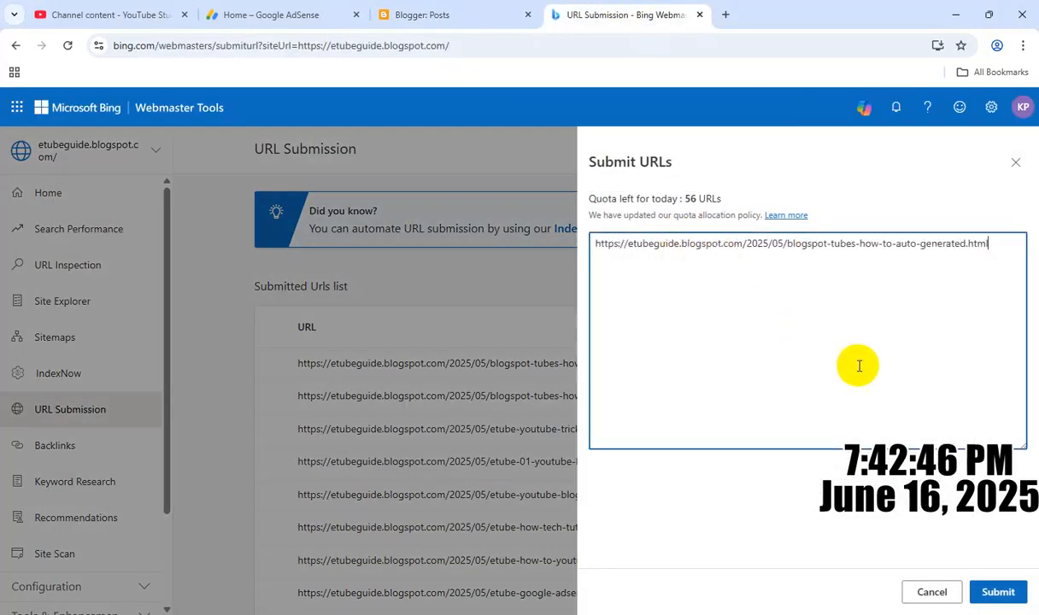
click(998, 591)
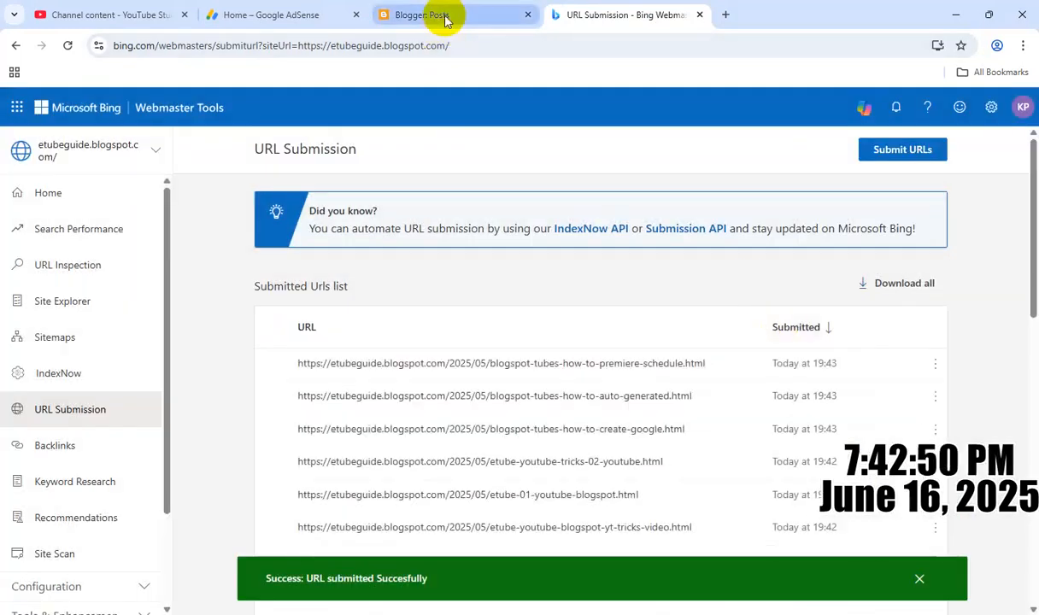
Switch to Blogger, select the "How To About Us Section Edit on Blogger.com Website" post and copy its share link.
click(445, 20)
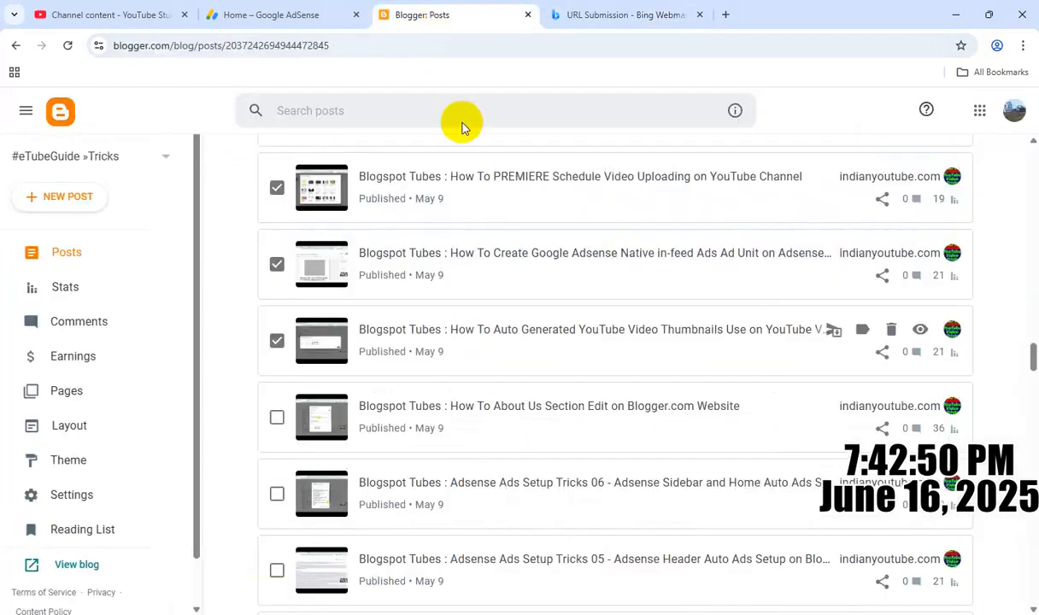
scroll(1031, 355, down, 2)
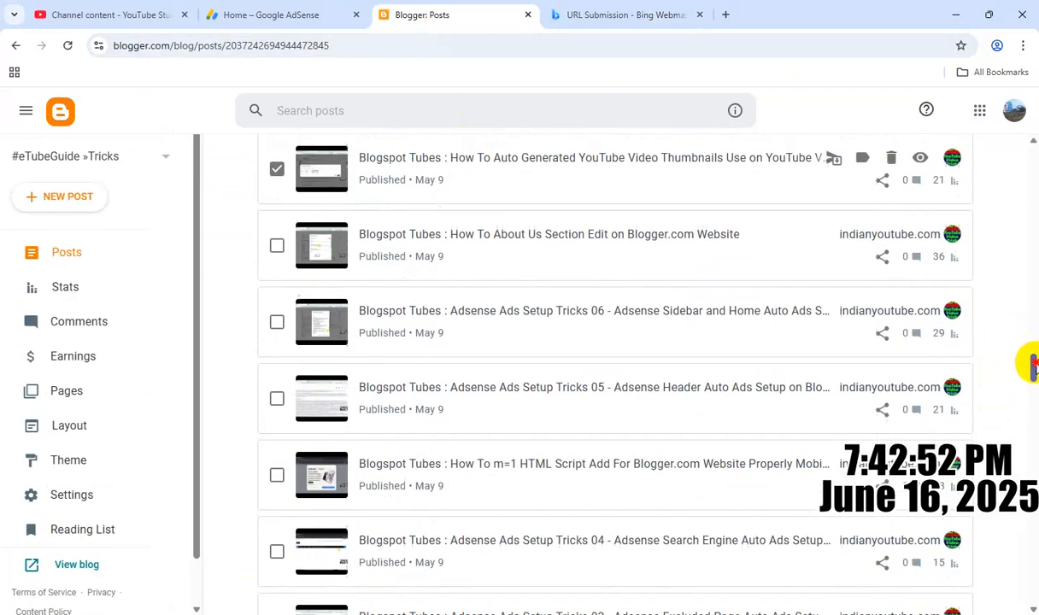
click(277, 246)
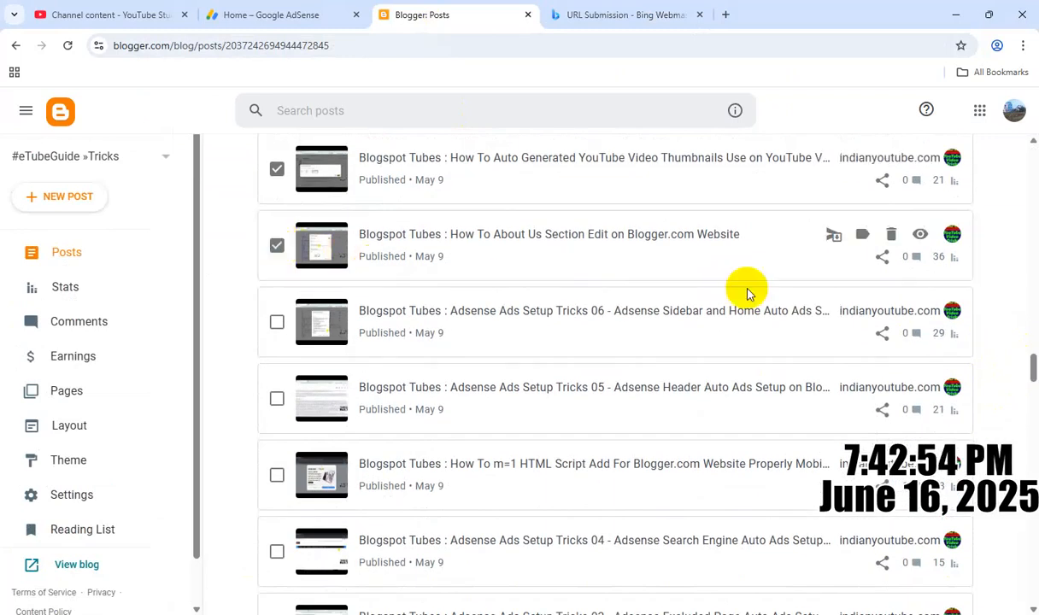
click(884, 260)
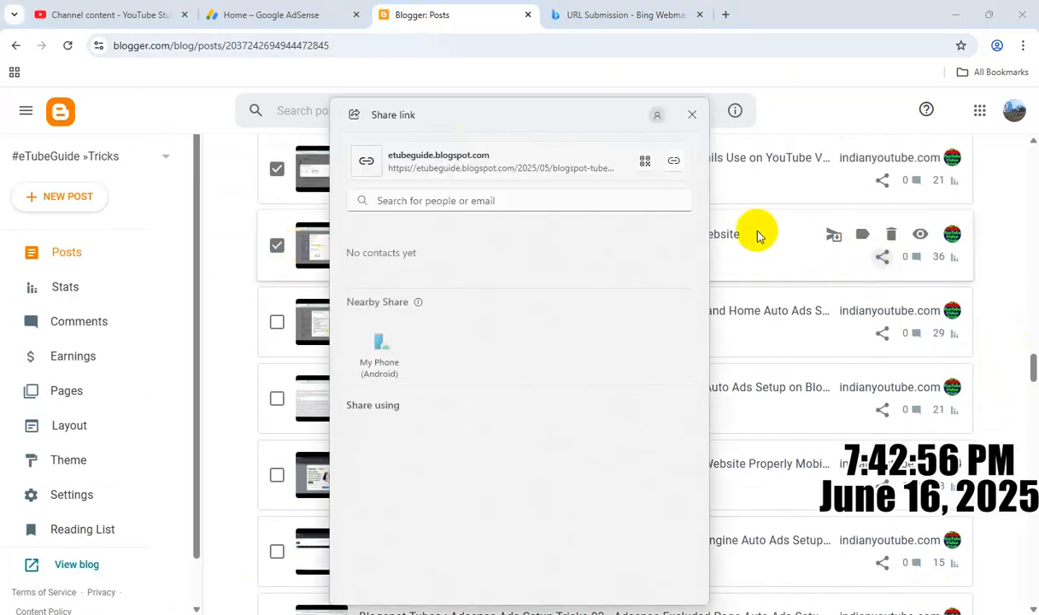
click(673, 162)
click(692, 115)
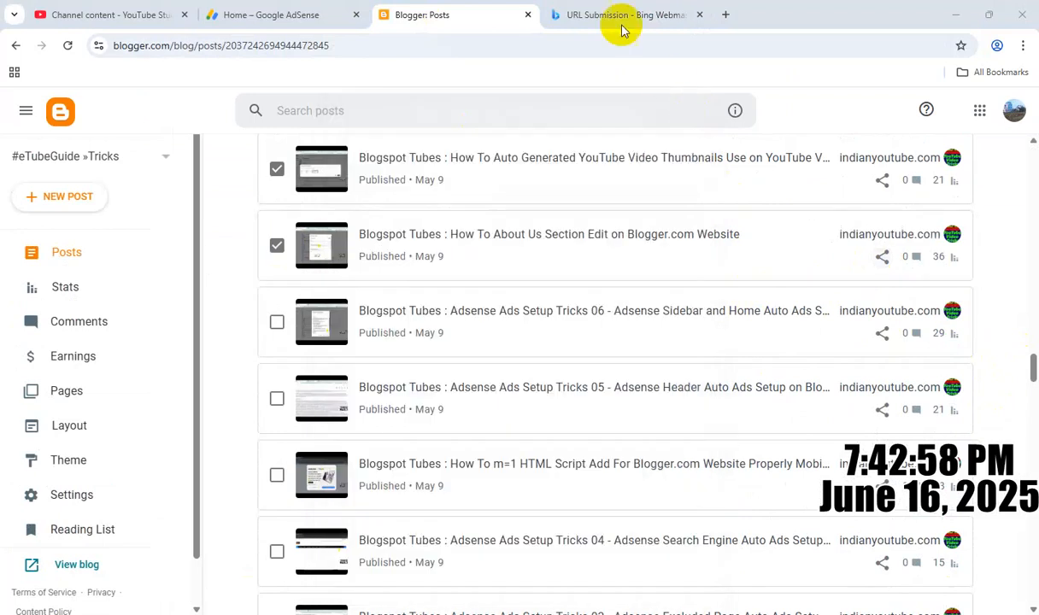
click(622, 15)
click(888, 152)
click(714, 296)
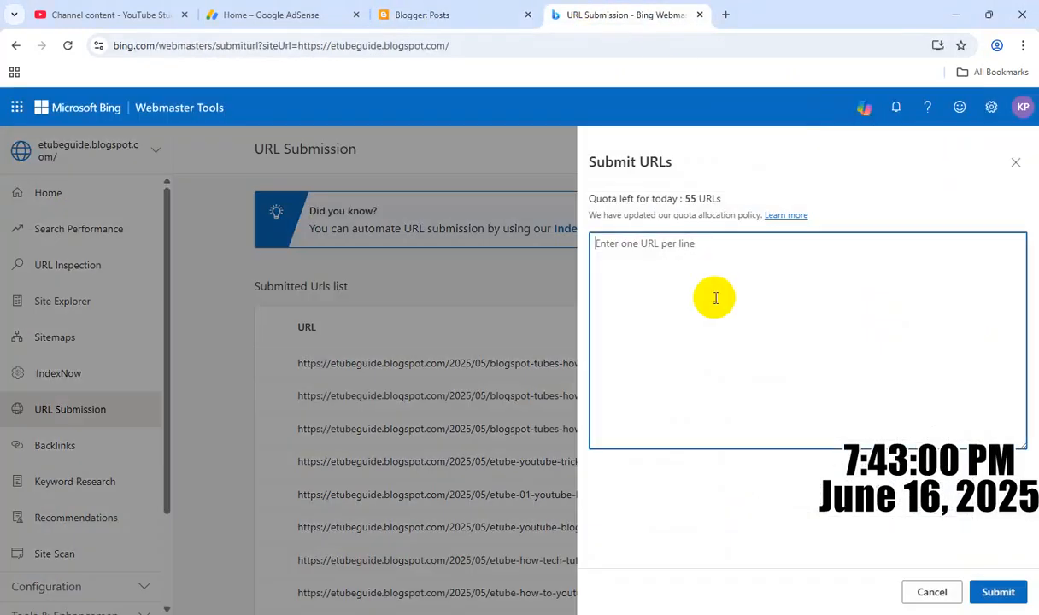
text(https://etubeguide.blogspot.com/2025/05/blogspot-tubes-how-to-about-us-section.html)
click(1000, 592)
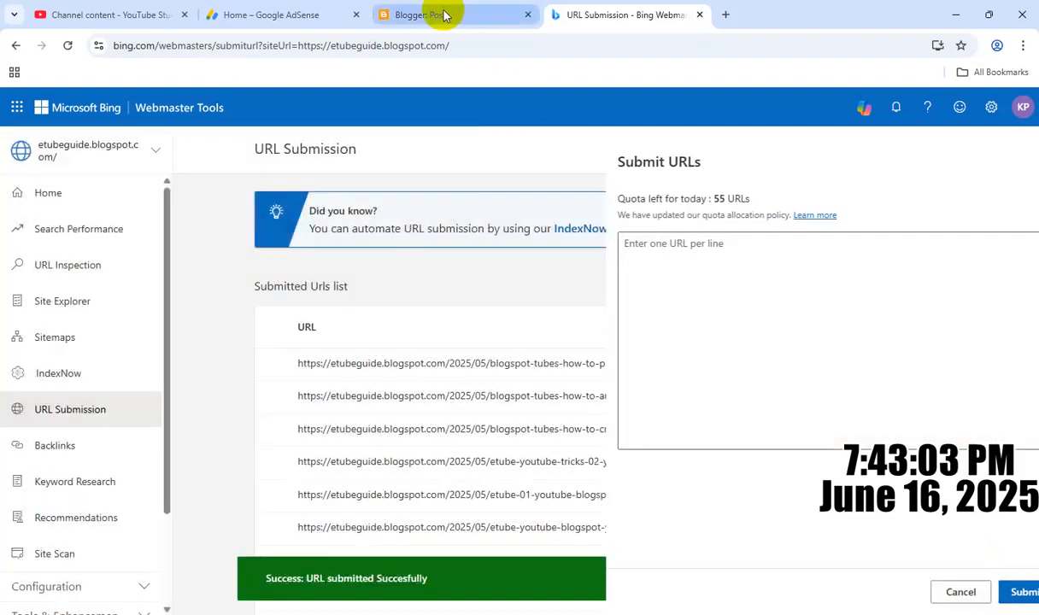
Switch to Blogger, select the "Adsense Ads Setup Tricks 06" post and copy its share link.
click(453, 14)
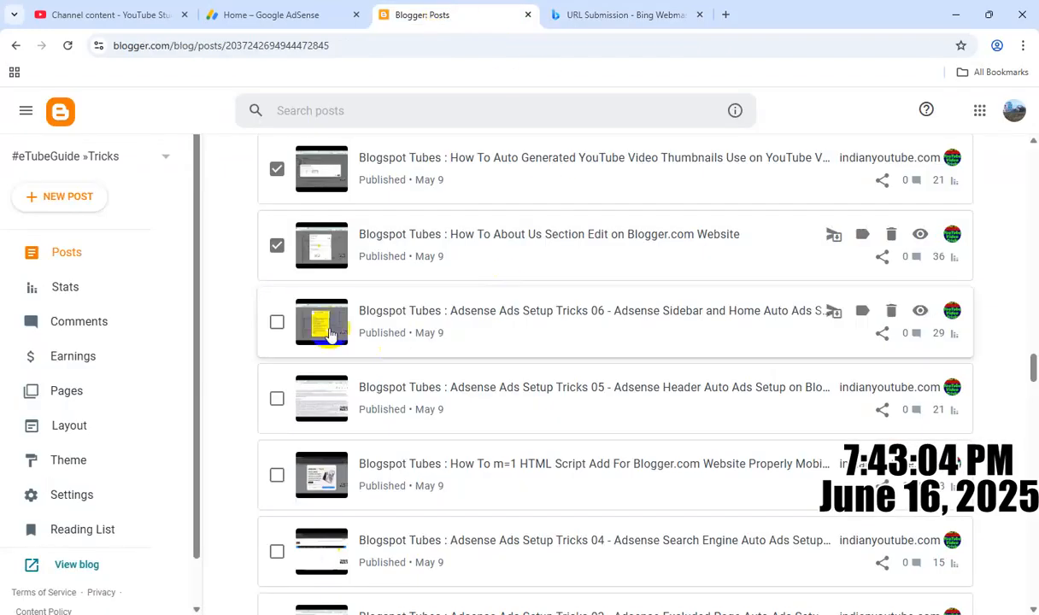
click(277, 324)
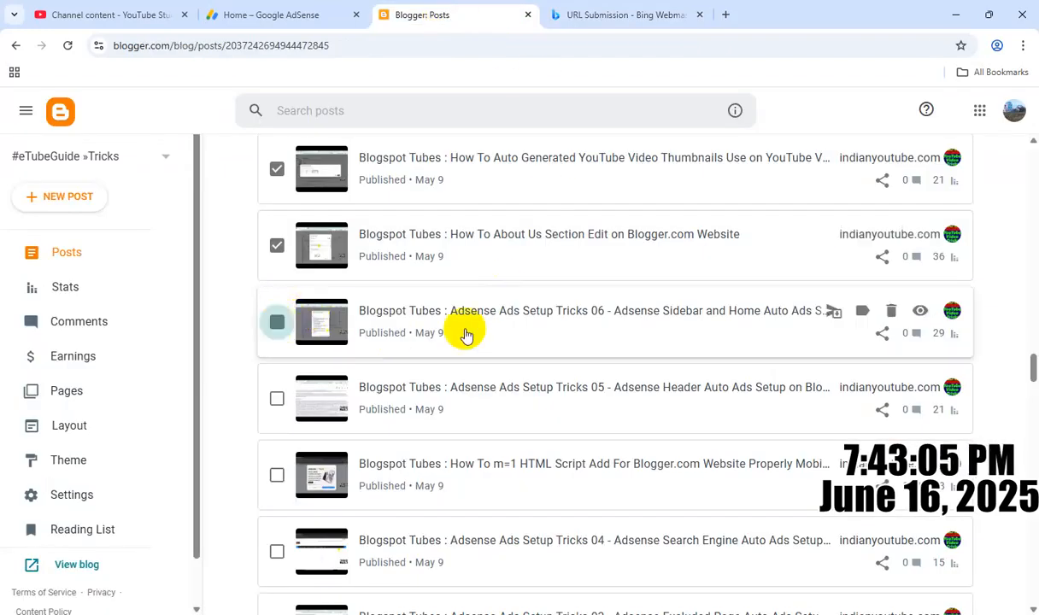
click(882, 335)
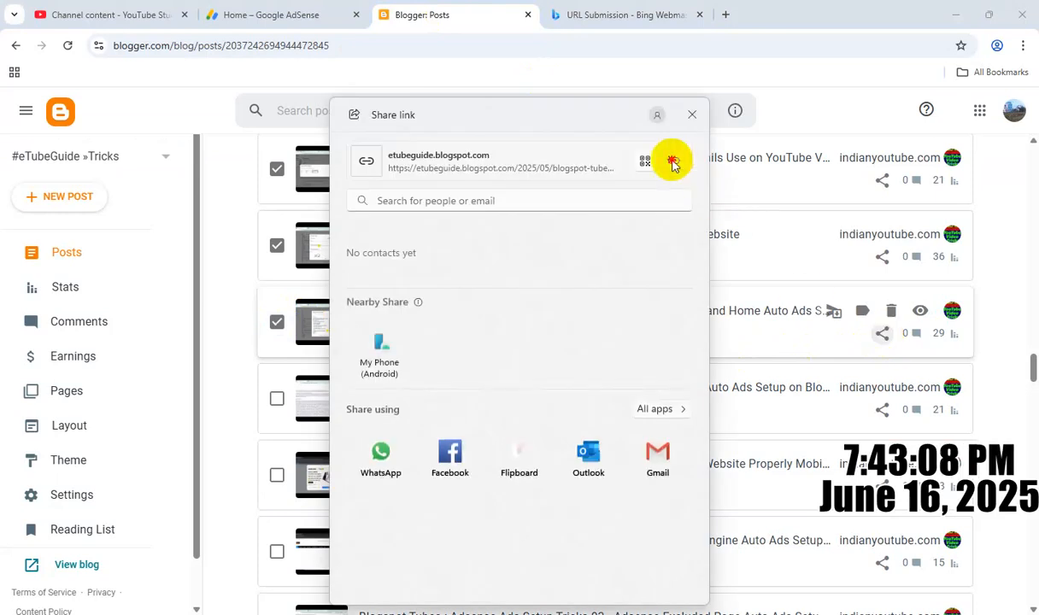
click(672, 163)
click(695, 115)
click(615, 13)
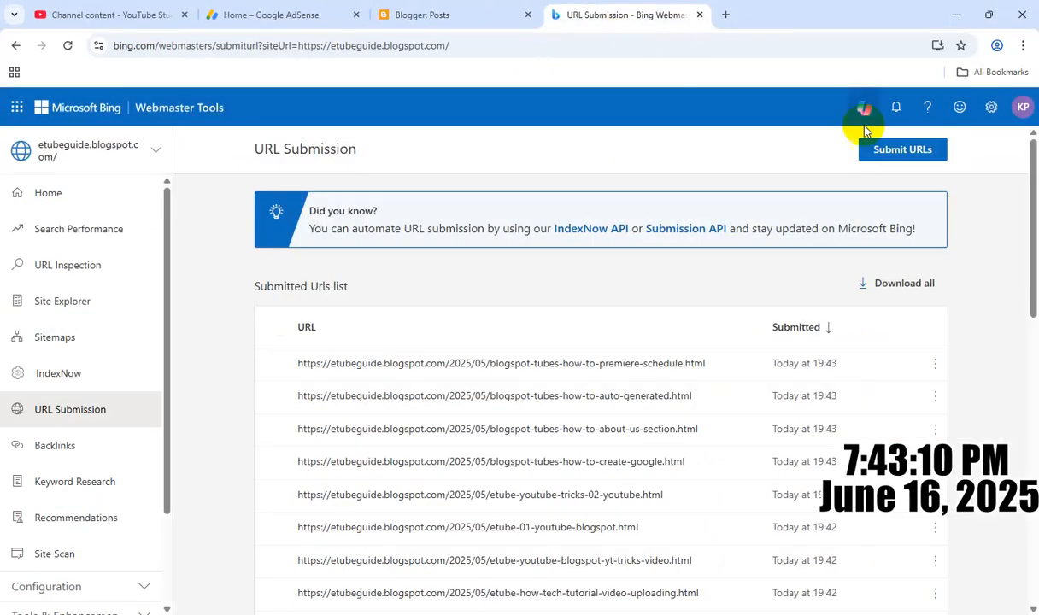
click(912, 149)
click(712, 268)
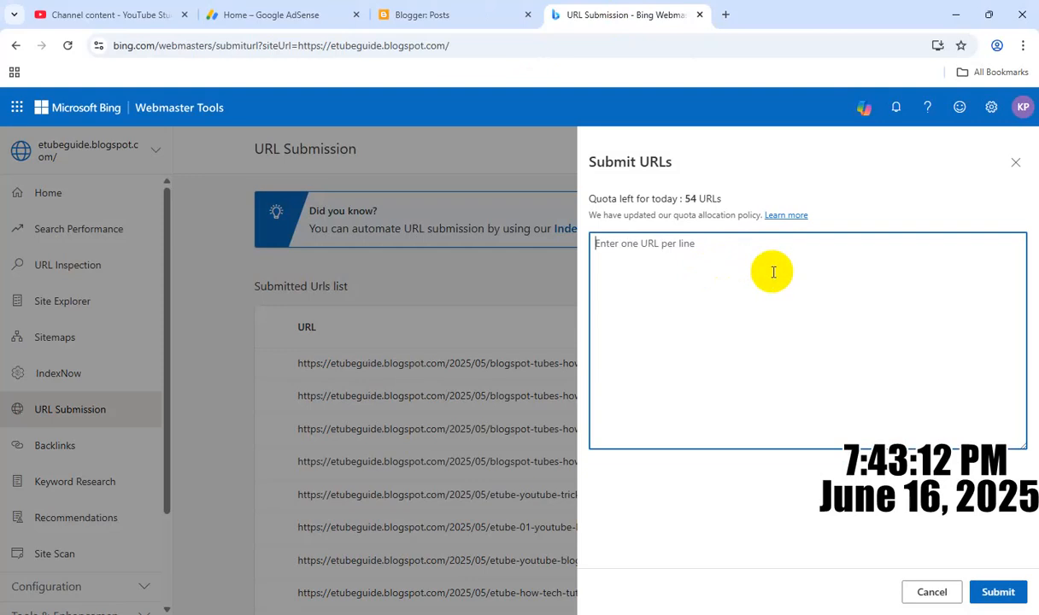
text(https://etubeguide.blogspot.com/2025/05/blogspot-tubes-adsense-ads-setup-tricks_60.html)
click(998, 590)
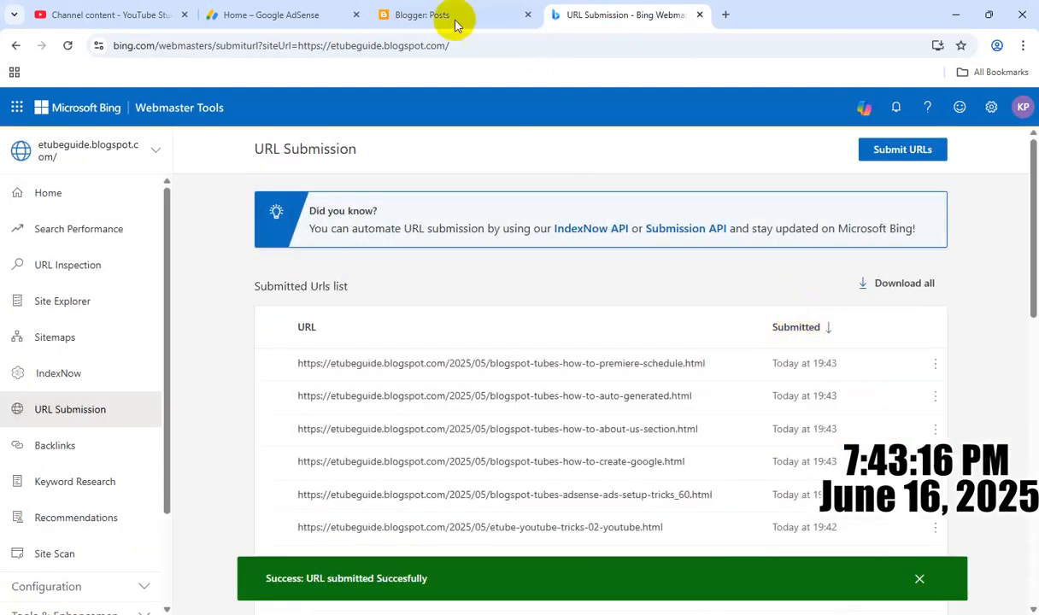
Switch to Blogger, select the "Adsense Ads Setup Tricks 05" post and copy its share link.
click(454, 24)
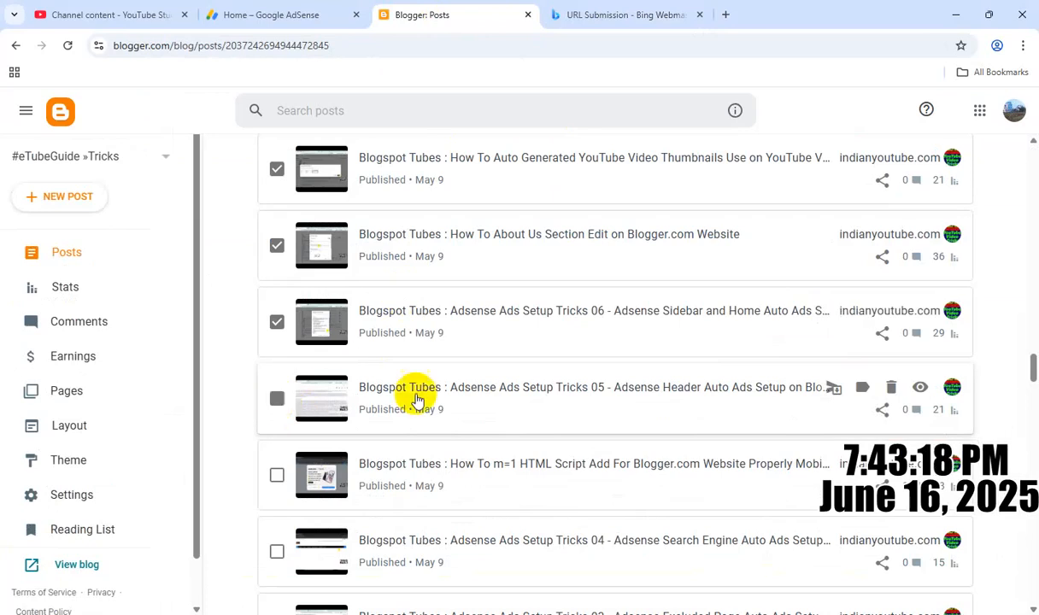
click(882, 411)
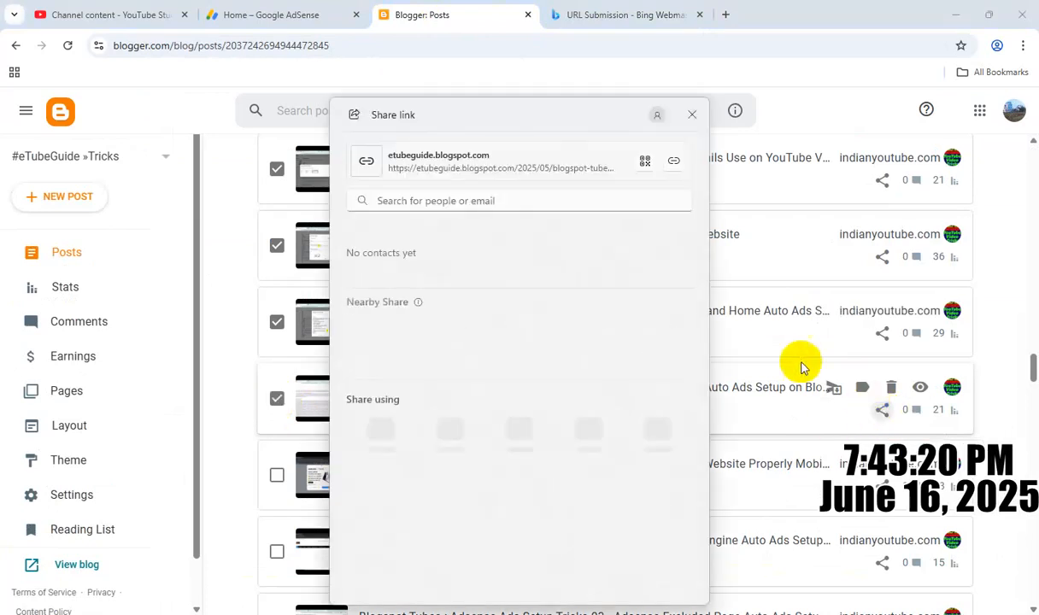
click(692, 114)
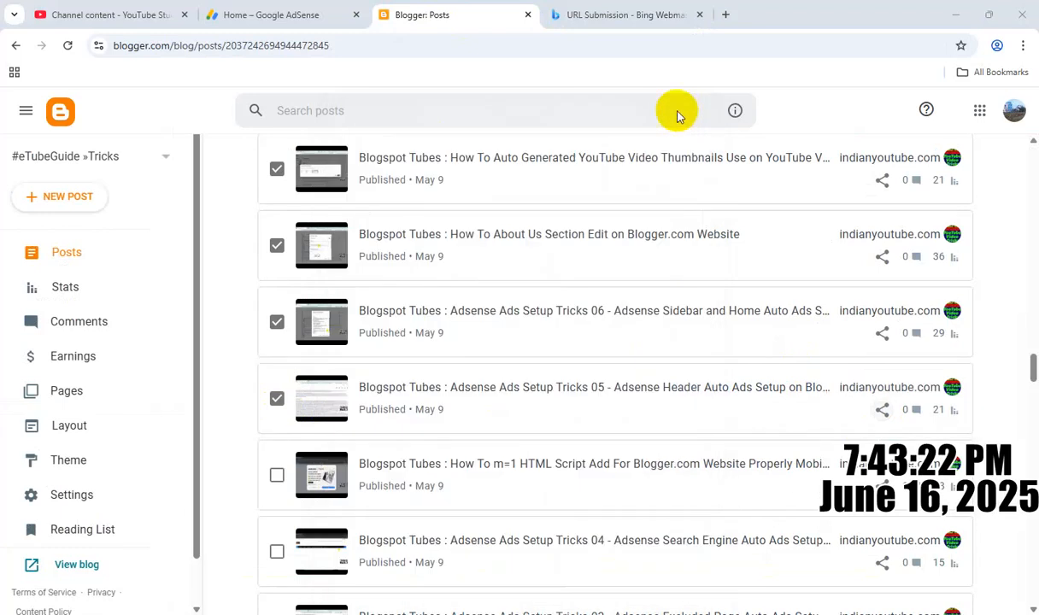
click(622, 14)
click(927, 151)
click(679, 288)
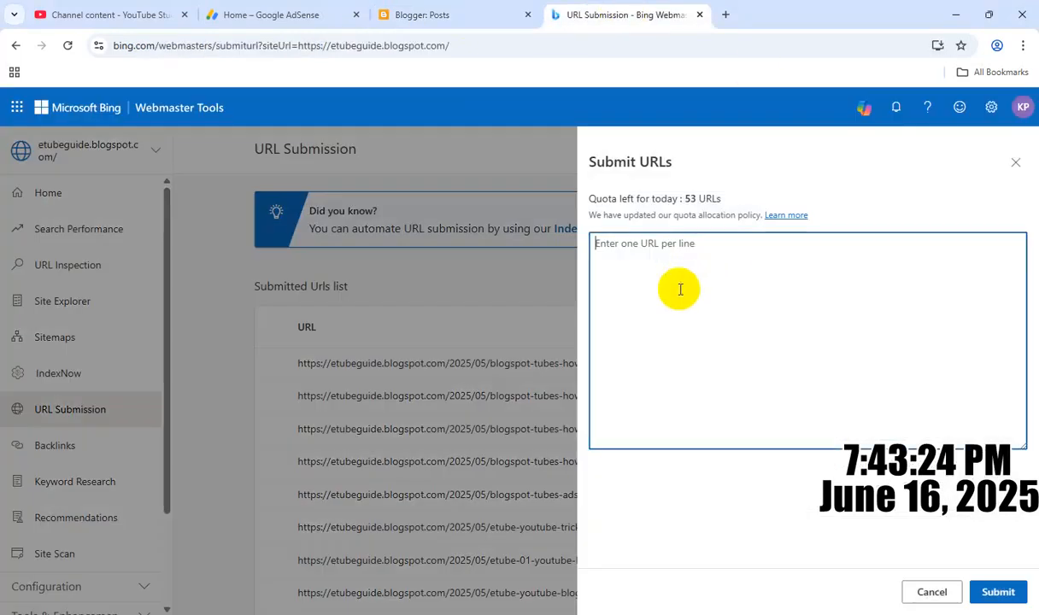
text(https://etubeguide.blogspot.com/2025/05/blogspot-tubes-adsense-ads-setup-tricks_25.html)
click(998, 591)
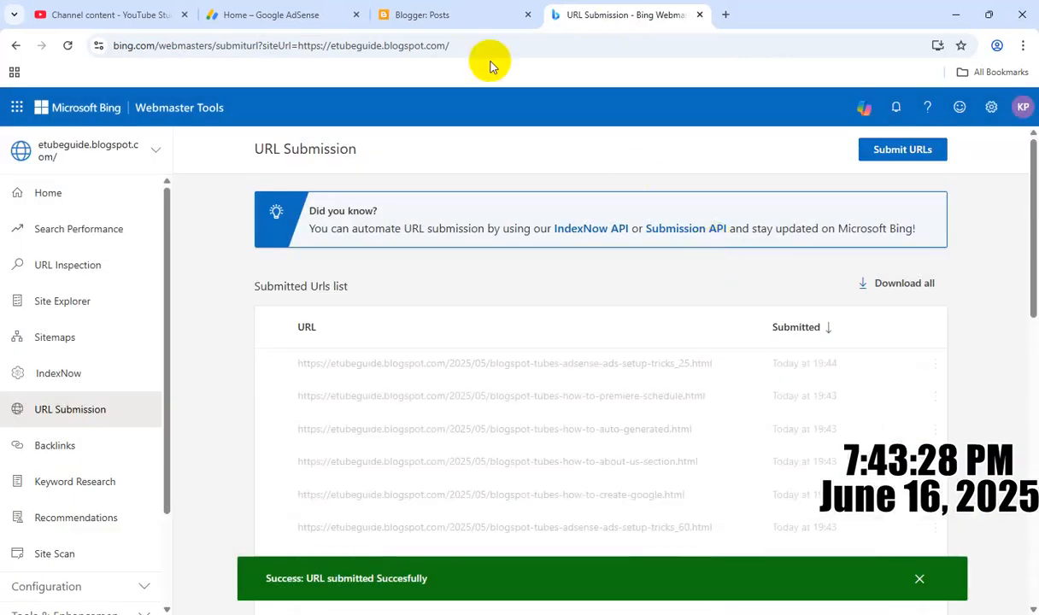
Switch to Blogger, select the "How To m=1 HTML Script Add" post and copy its share link.
click(451, 12)
drag(1033, 356, 1030, 369)
click(277, 291)
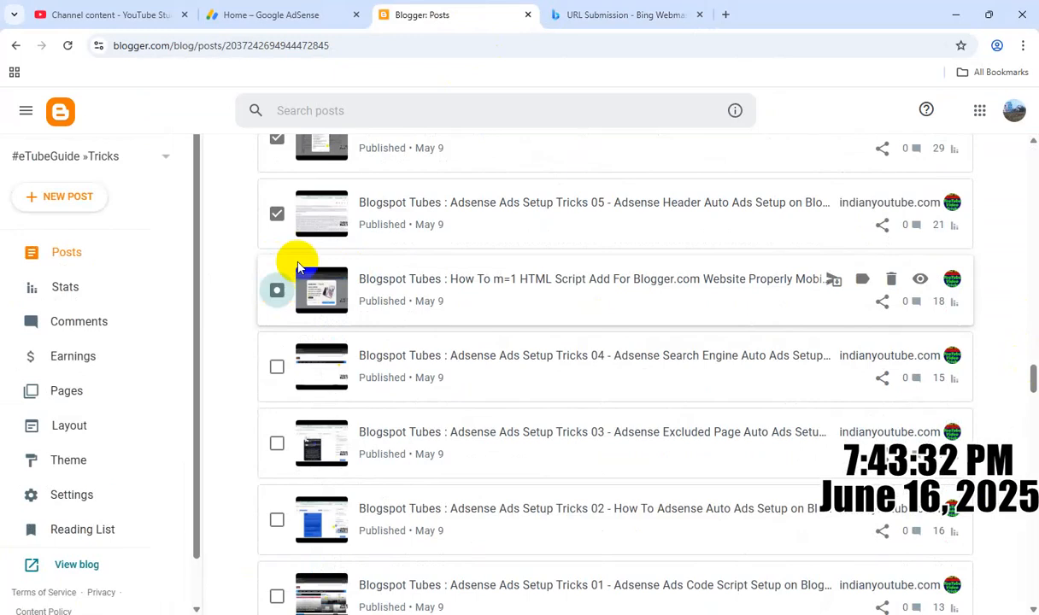
click(883, 304)
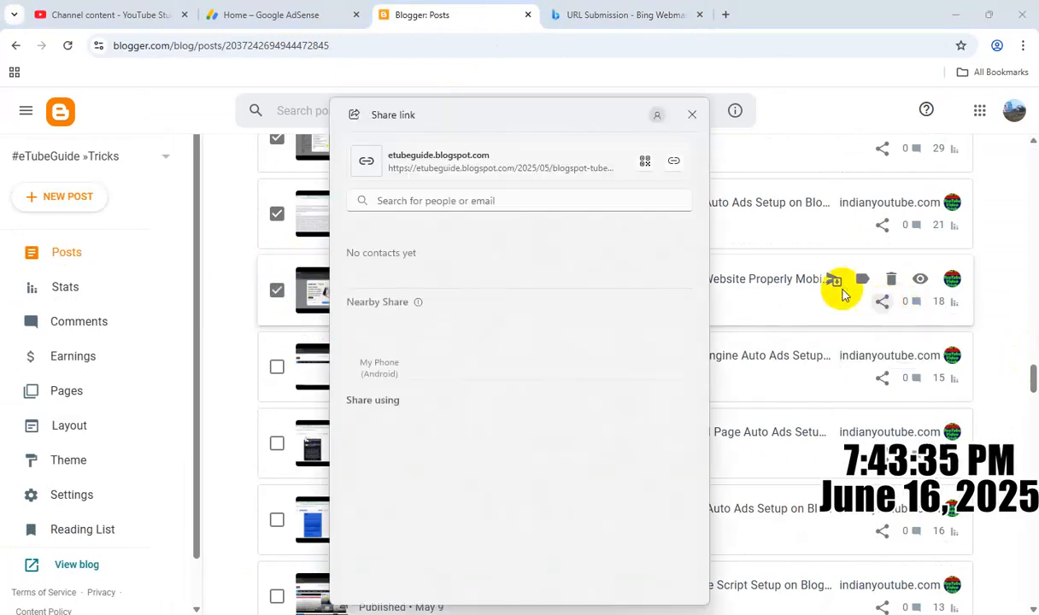
click(689, 115)
click(617, 17)
click(906, 150)
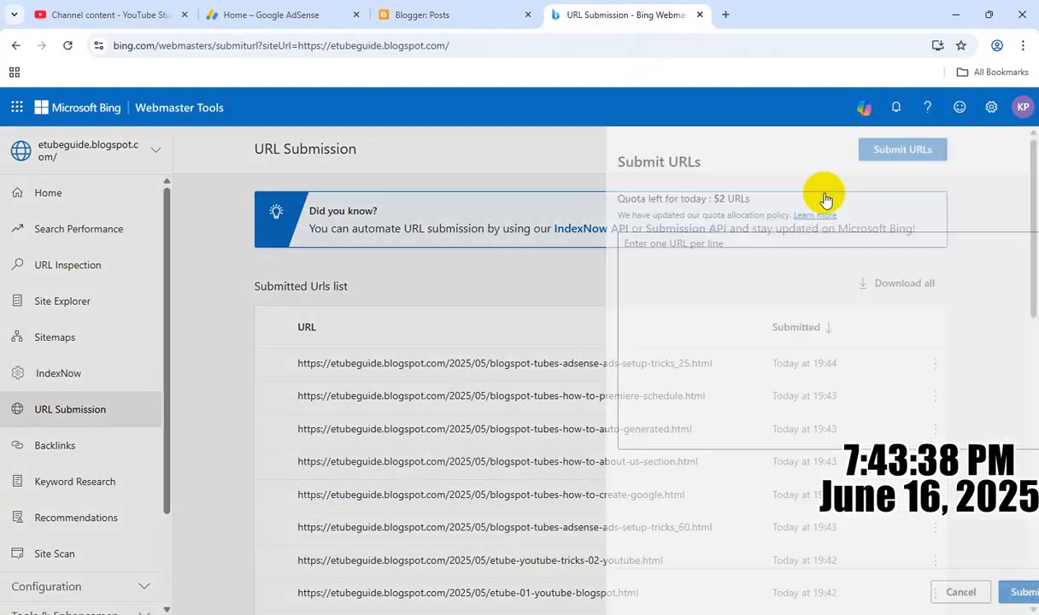
click(723, 283)
text(https://etubeguide.blogspot.com/2025/05/blogspot-tubes-how-to-m1-html-script.html)
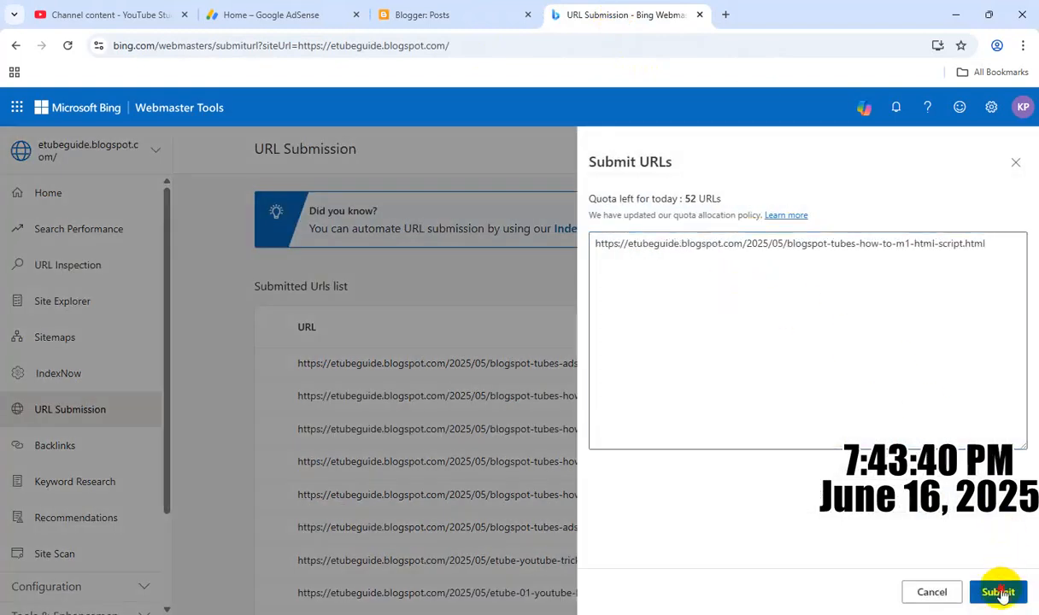
click(1000, 593)
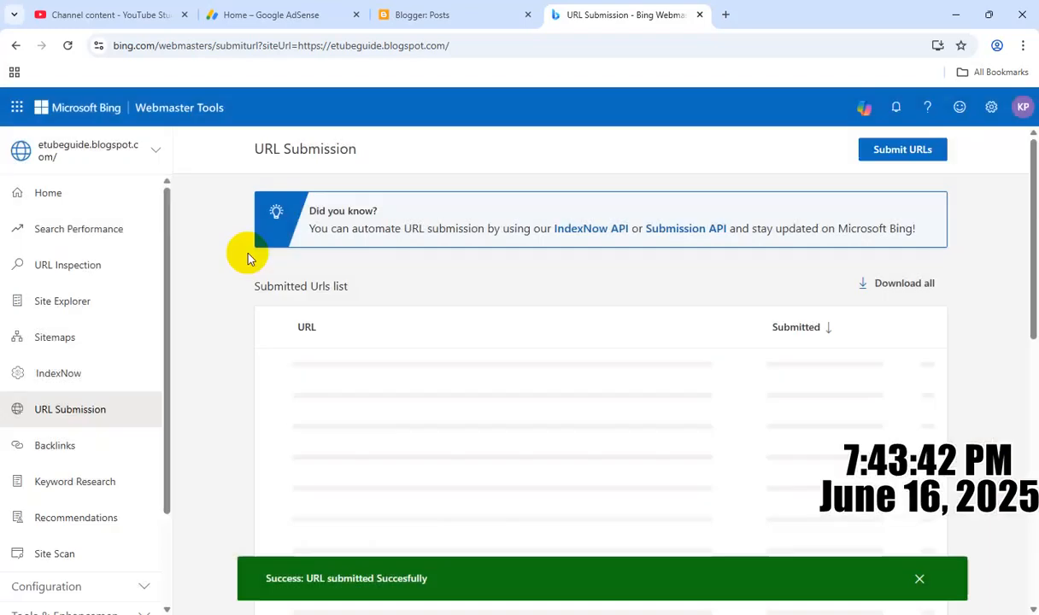
click(46, 194)
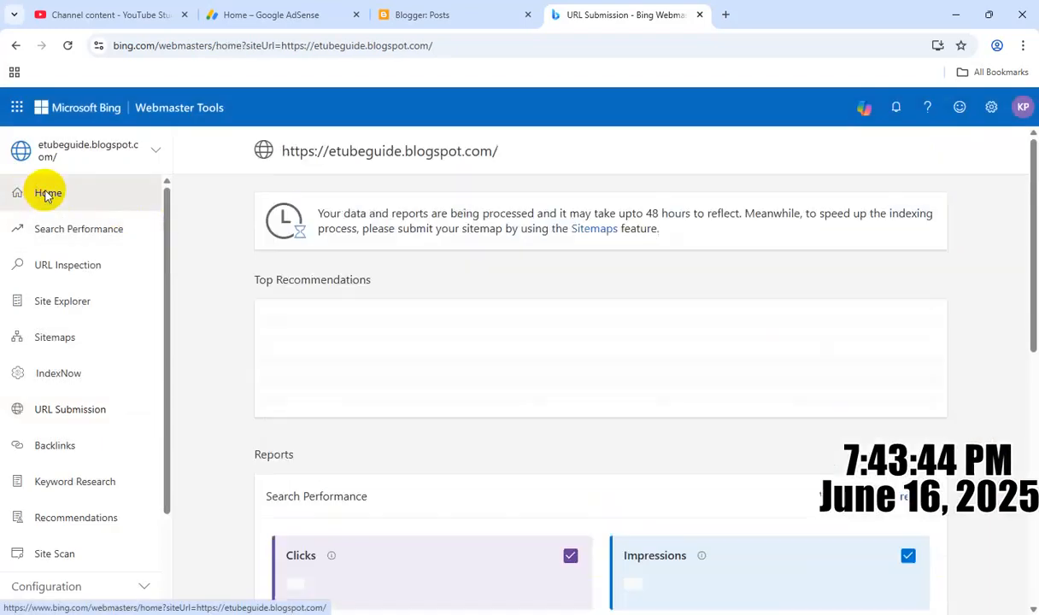
Switch to Blogger and apply the existing BING label to all the selected posts.
click(419, 16)
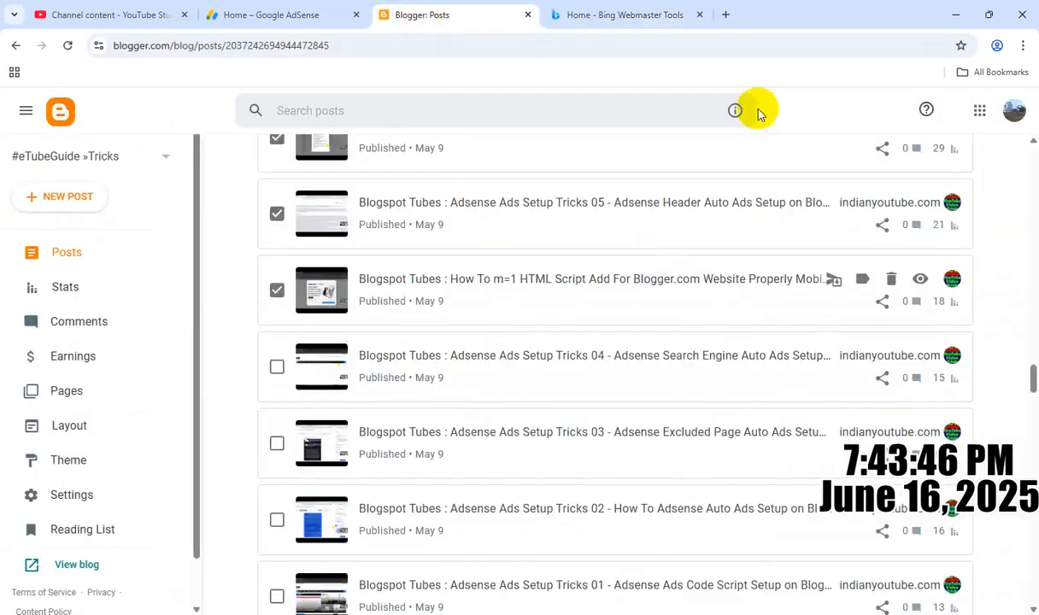
drag(1023, 383, 1034, 149)
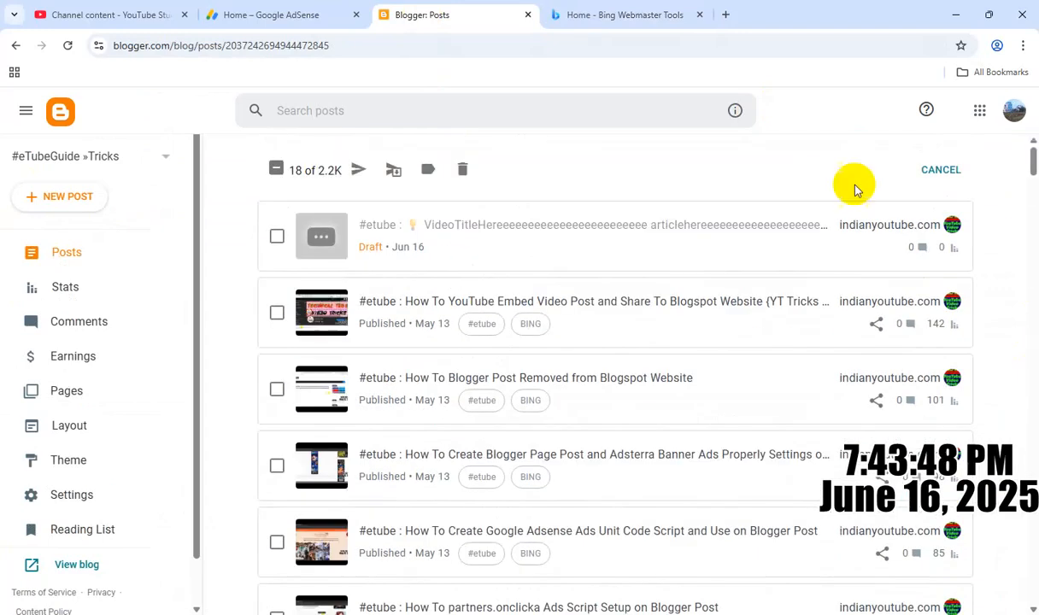
click(428, 170)
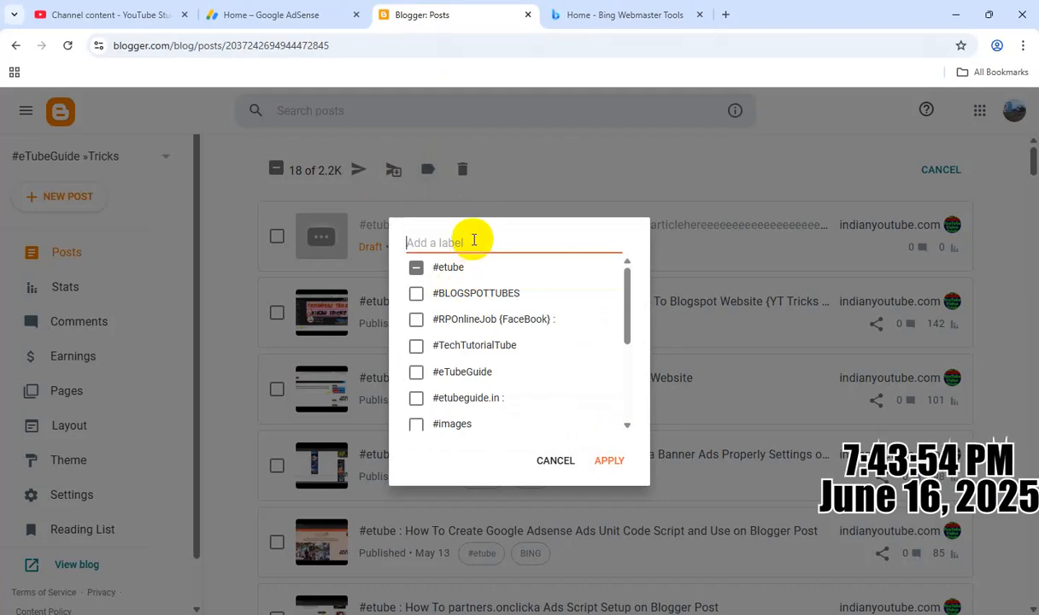
text(bing)
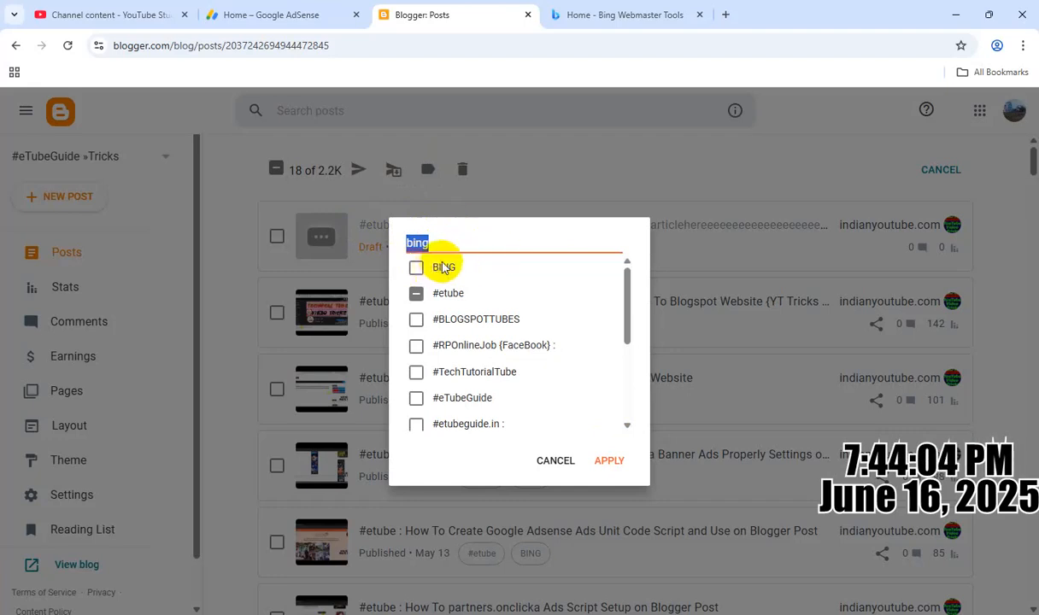
click(612, 462)
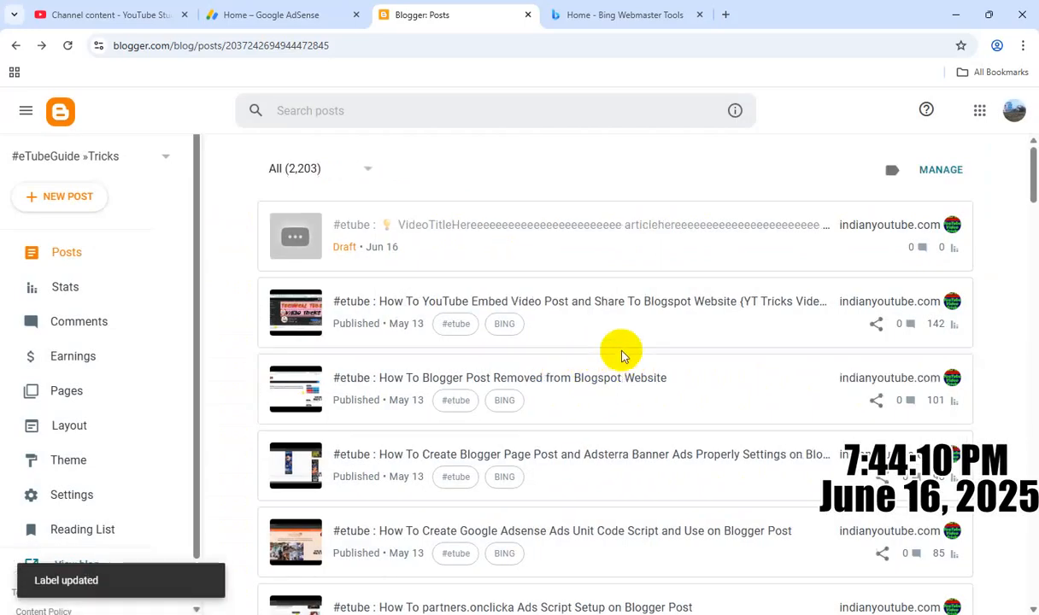
Review the blog's refreshed visitor statistics and open the live blog.
click(77, 293)
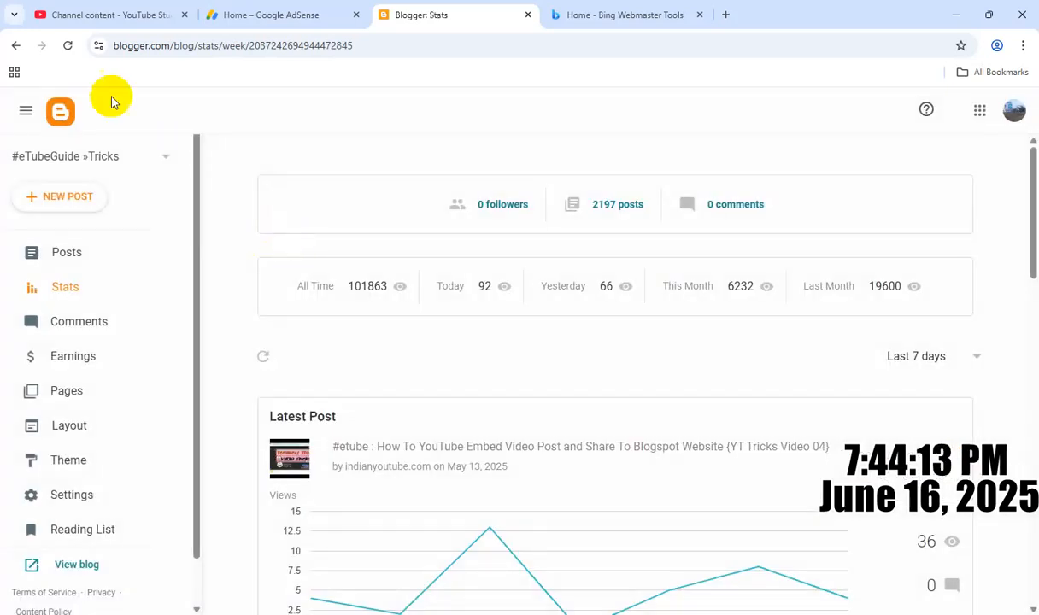
click(68, 45)
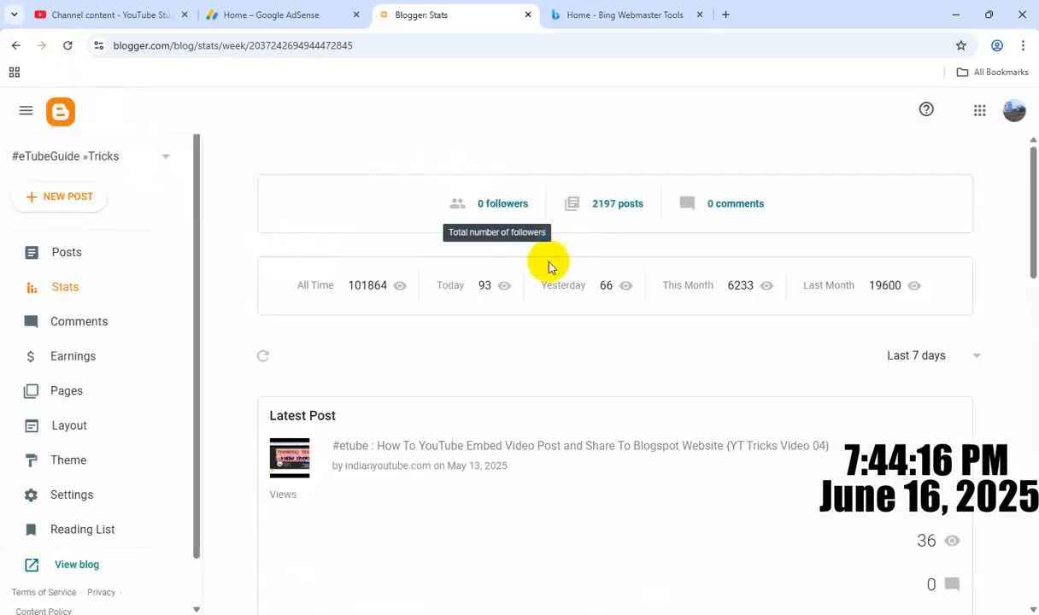
drag(1032, 209, 1031, 479)
click(79, 566)
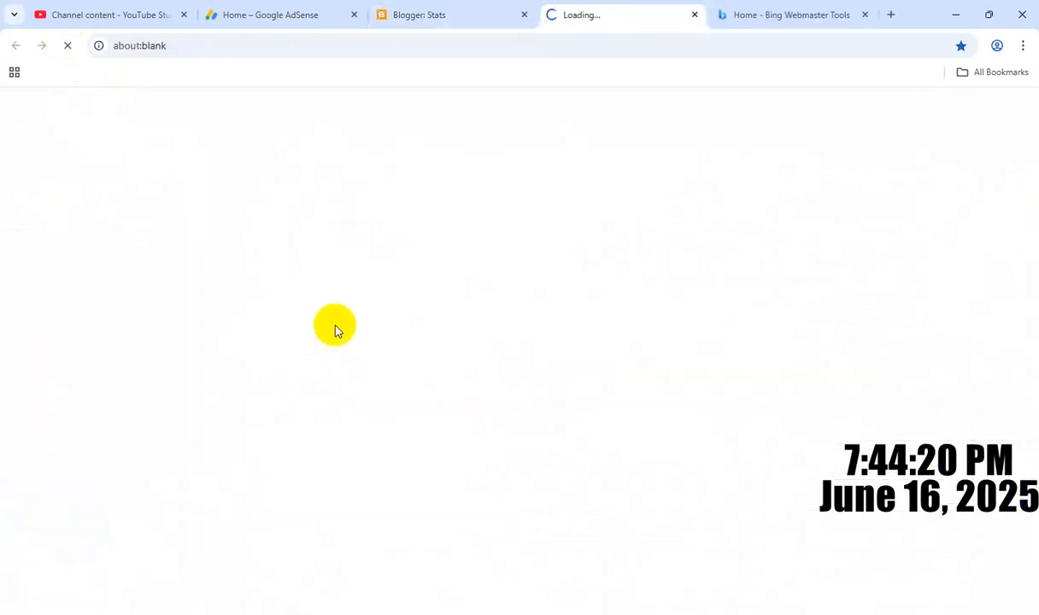